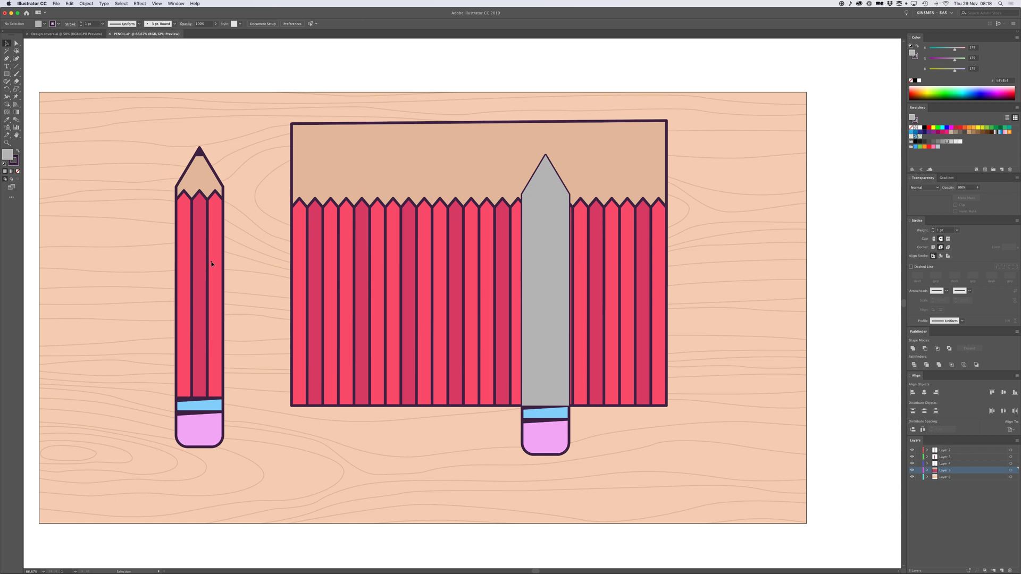
# Try moving the pencil outline group off the striped artwork to the empty wood area beside it, and undo the move.
pyautogui.moveTo(186, 252); pyautogui.dragTo(240, 256)
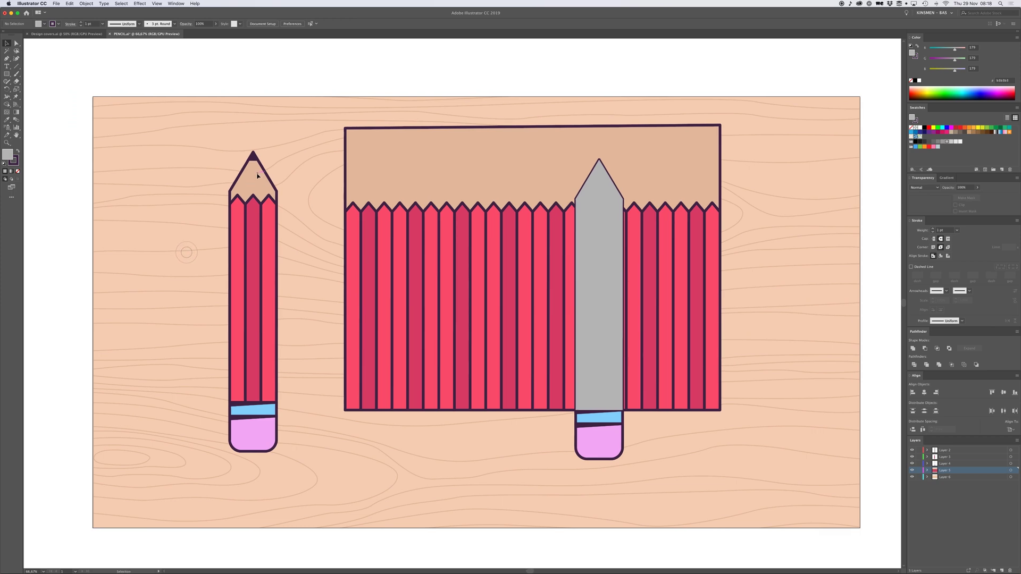
pyautogui.hscroll(3, 252, 186)
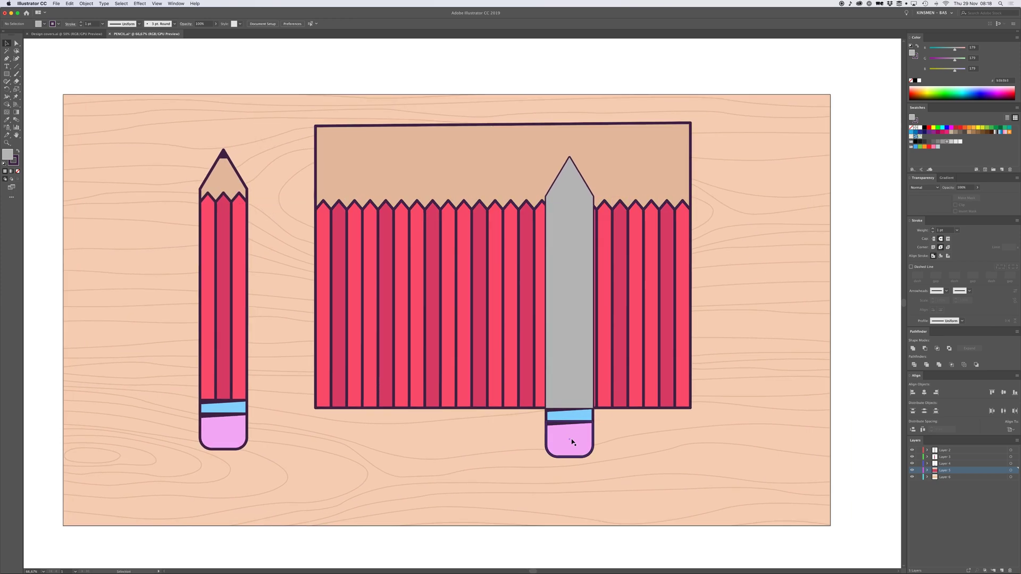
pyautogui.hscroll(4, 567, 431)
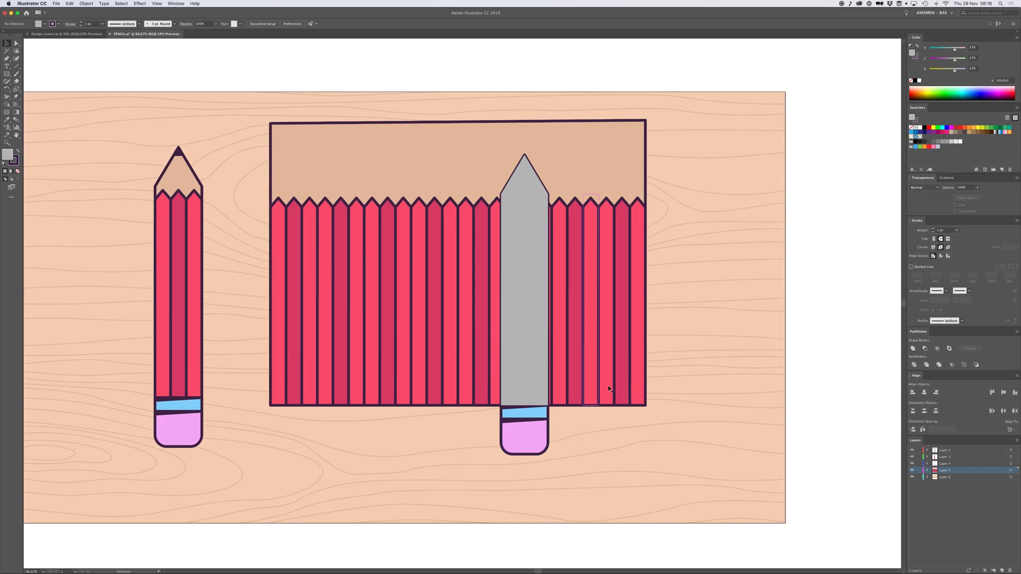
pyautogui.moveTo(554, 439); pyautogui.dragTo(747, 436)
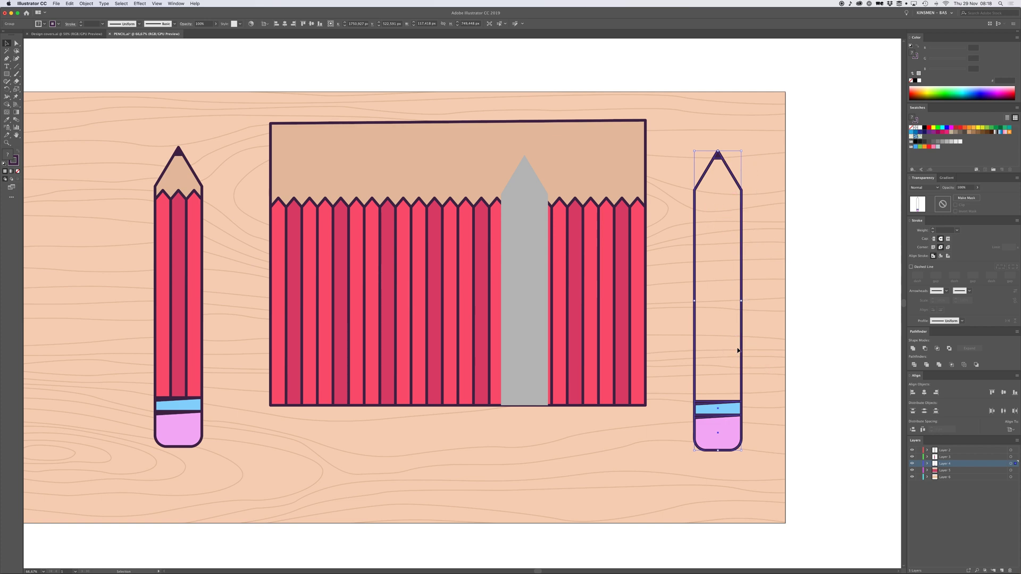
pyautogui.press('super+z')
# Slide the striped artwork sideways behind the pencil outline, and move the grey pencil shape away from the outline and back.
pyautogui.moveTo(608, 327)
pyautogui.mouseDown()
pyautogui.moveTo(760, 327)
pyautogui.moveTo(573, 337)
pyautogui.mouseUp()
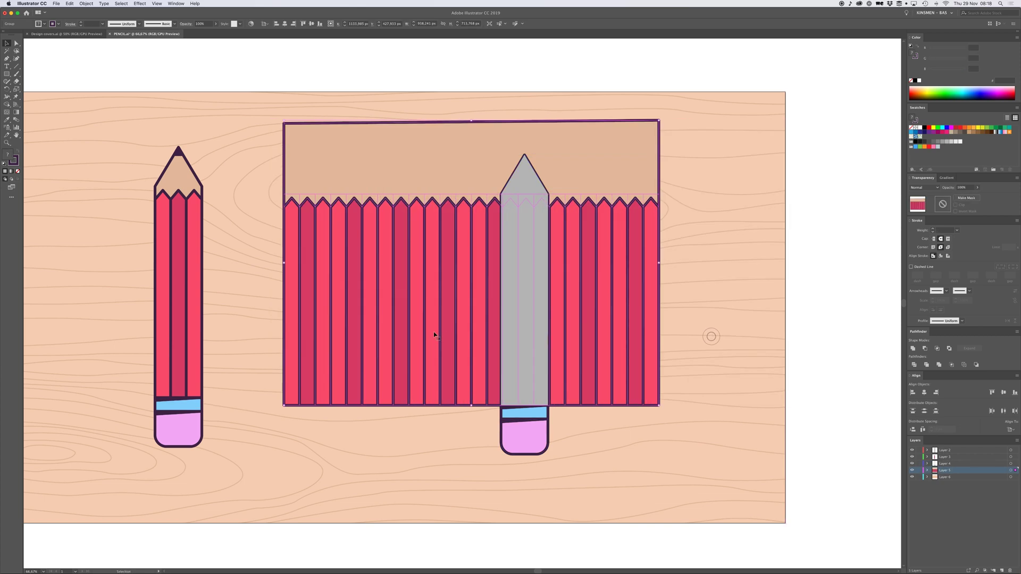
pyautogui.moveTo(430, 332); pyautogui.dragTo(493, 334)
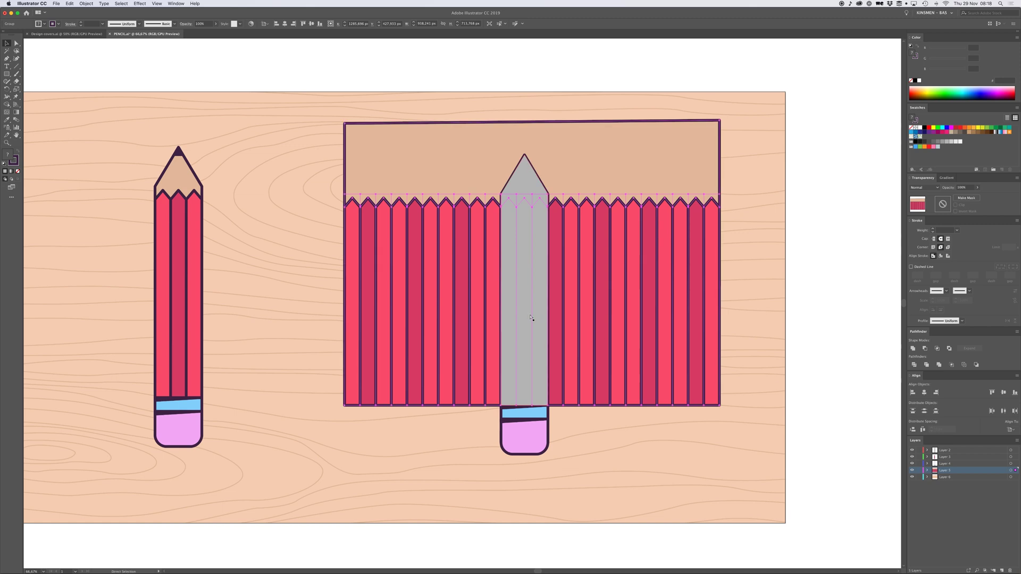
pyautogui.moveTo(596, 332)
pyautogui.mouseDown()
pyautogui.moveTo(534, 330)
pyautogui.moveTo(678, 321)
pyautogui.mouseUp()
pyautogui.click(738, 356)
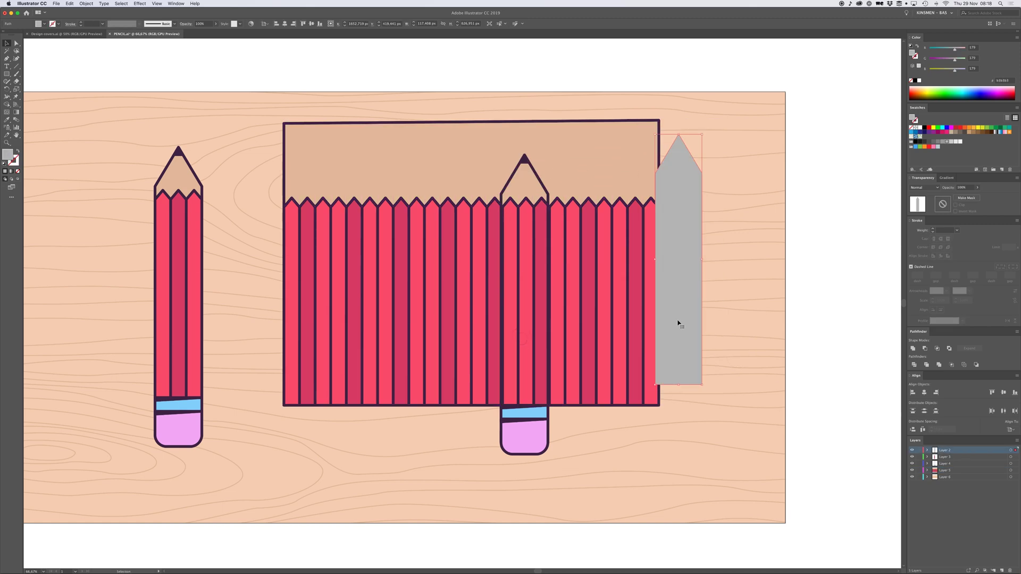
pyautogui.moveTo(690, 216); pyautogui.dragTo(536, 236)
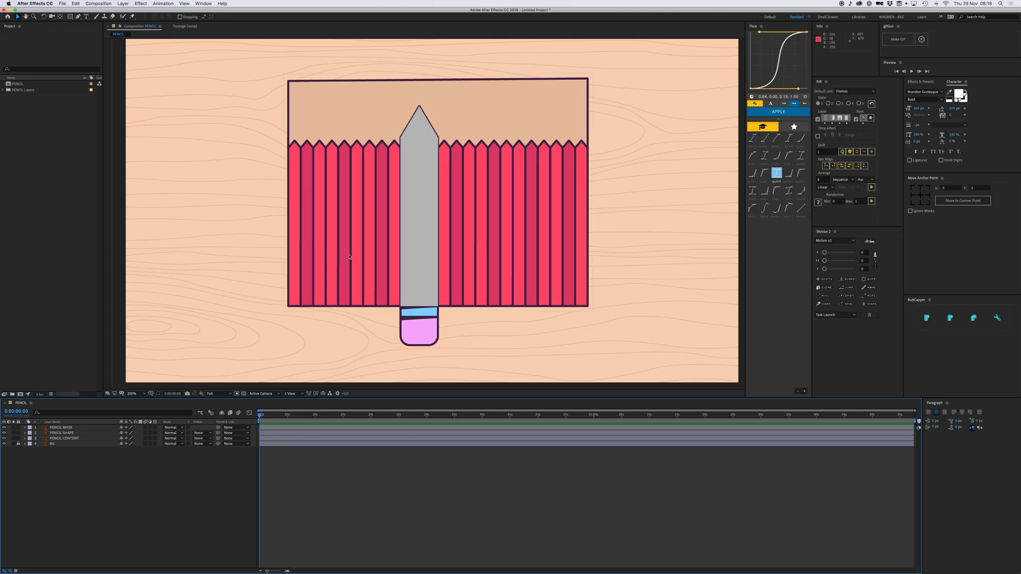
# In After Effects, move the PENCIL SHAPE outline and the grey PENCIL MASK aside, and undo both moves.
pyautogui.moveTo(448, 262); pyautogui.dragTo(467, 261)
pyautogui.click(448, 329)
pyautogui.moveTo(459, 332); pyautogui.dragTo(530, 340)
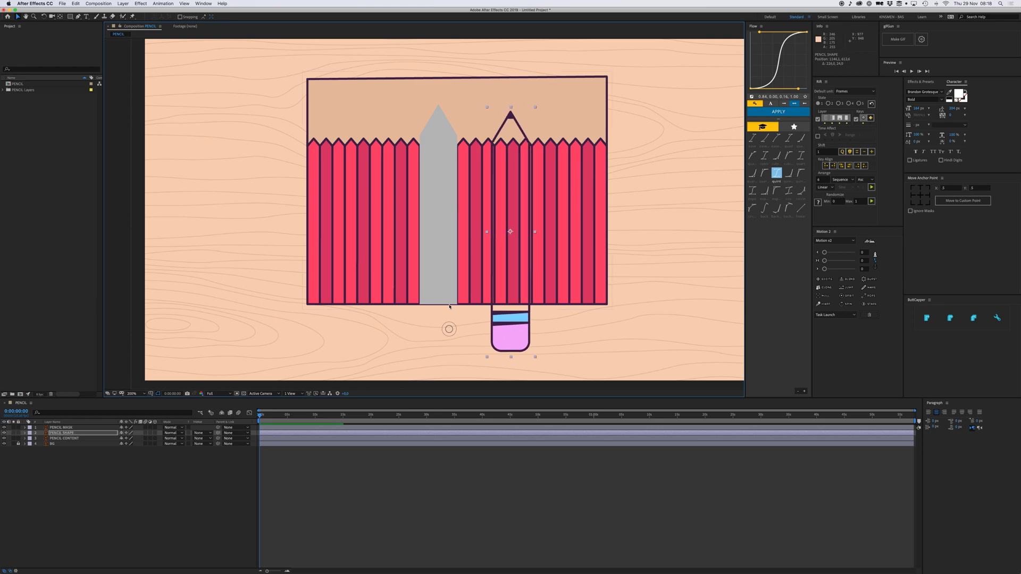
pyautogui.moveTo(440, 293); pyautogui.dragTo(625, 304)
pyautogui.press('super+z')
pyautogui.press('super+z')
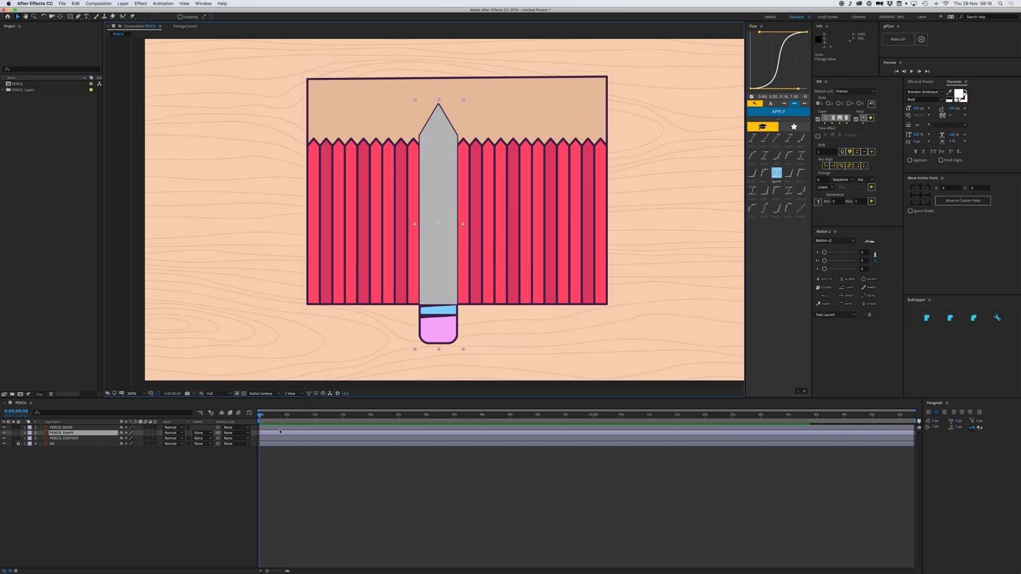
pyautogui.click(90, 461)
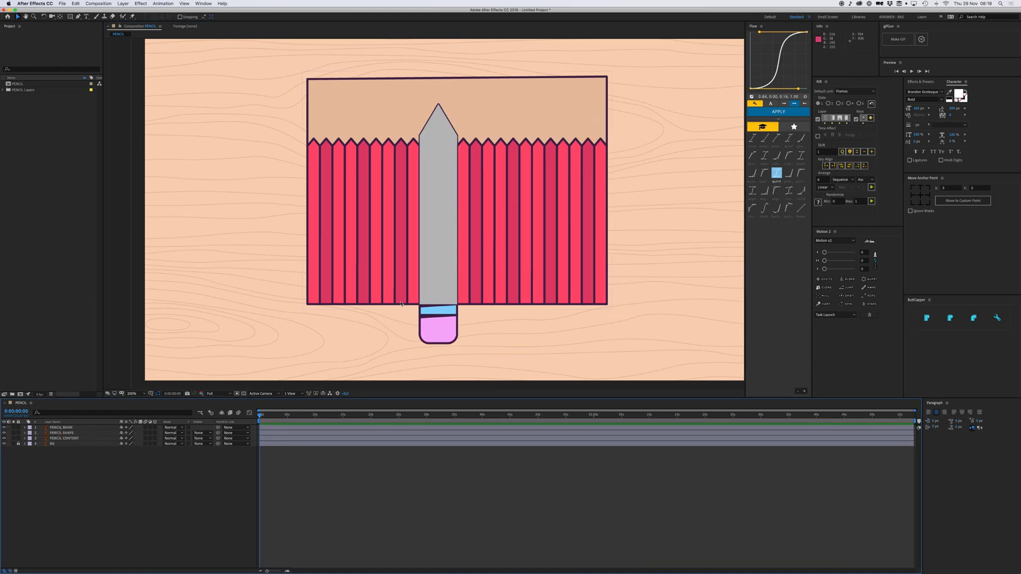
# Try setting the PENCIL CONTENT track matte to Alpha Matte "PENCIL SHAPE", and undo it.
pyautogui.moveTo(432, 255); pyautogui.dragTo(445, 258)
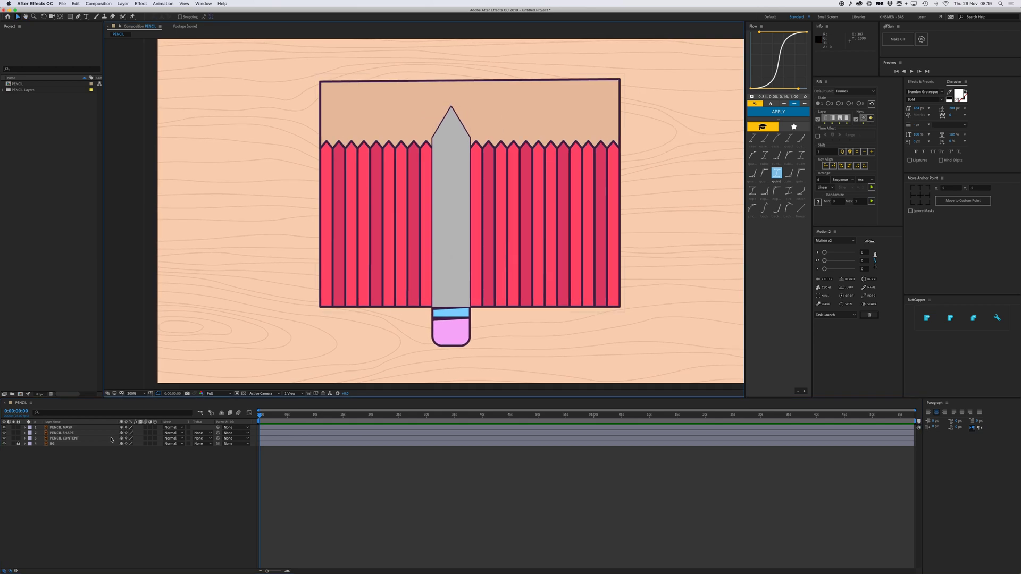
pyautogui.click(66, 440)
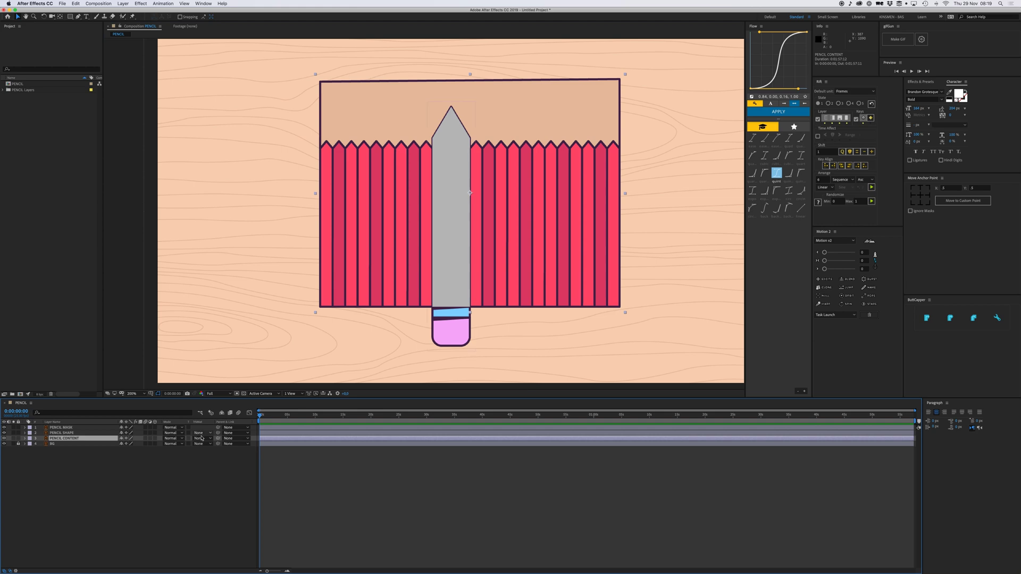
pyautogui.click(201, 438)
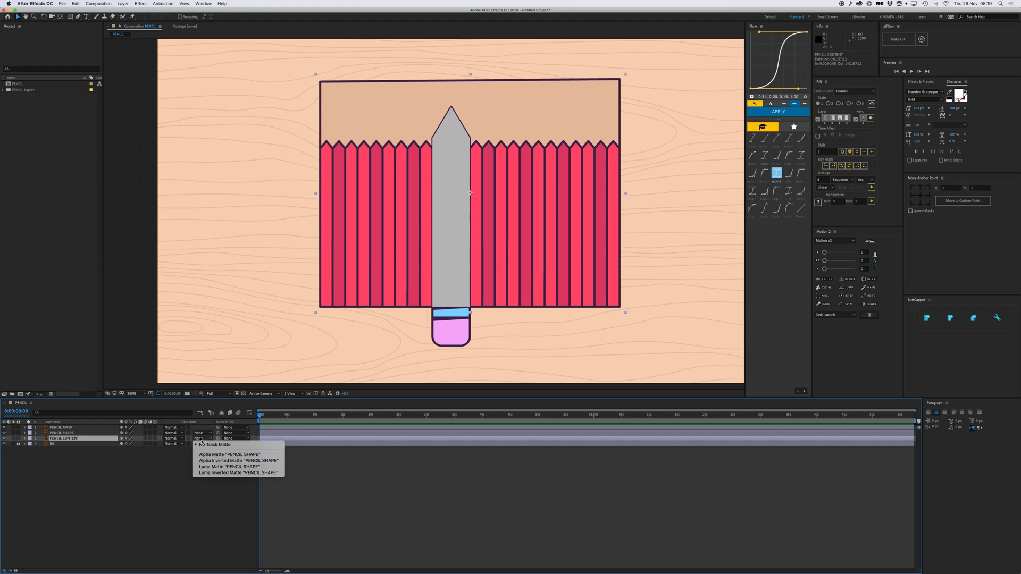
pyautogui.click(255, 456)
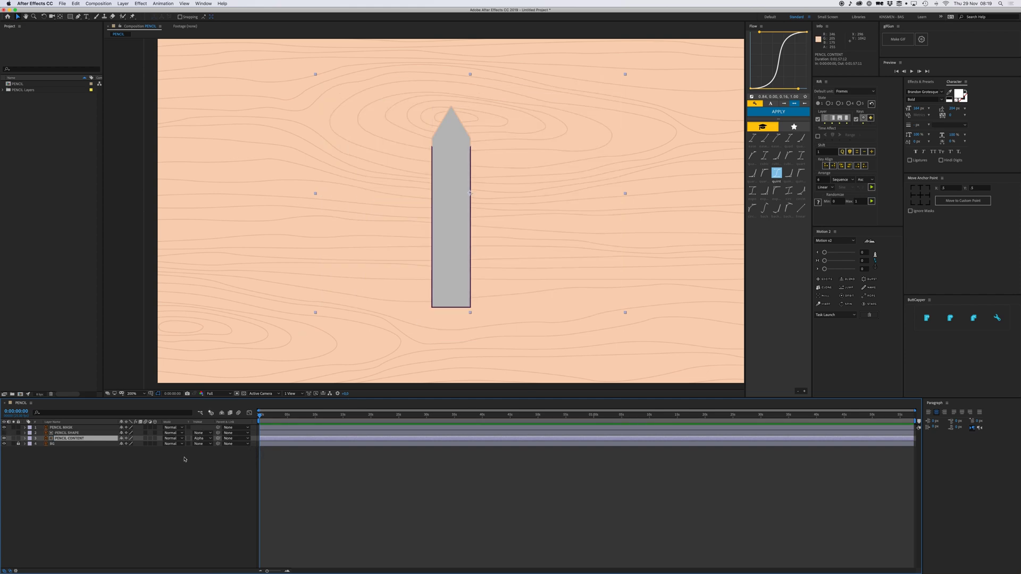
pyautogui.press('super+z')
# Reorder the layers so PENCIL MASK sits directly above PENCIL CONTENT and below PENCIL SHAPE.
pyautogui.moveTo(65, 427); pyautogui.dragTo(75, 438)
pyautogui.click(89, 439)
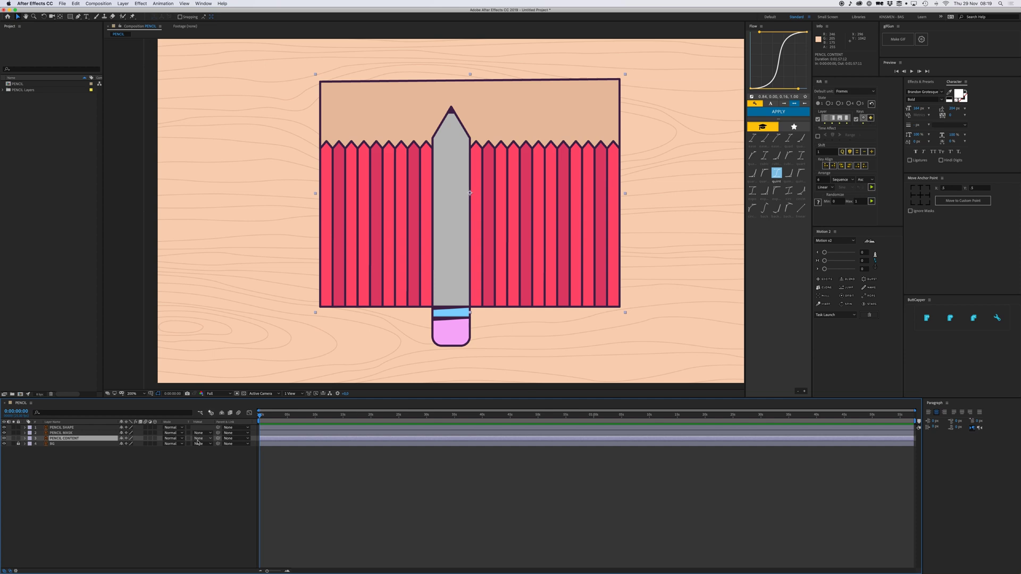
pyautogui.click(67, 432)
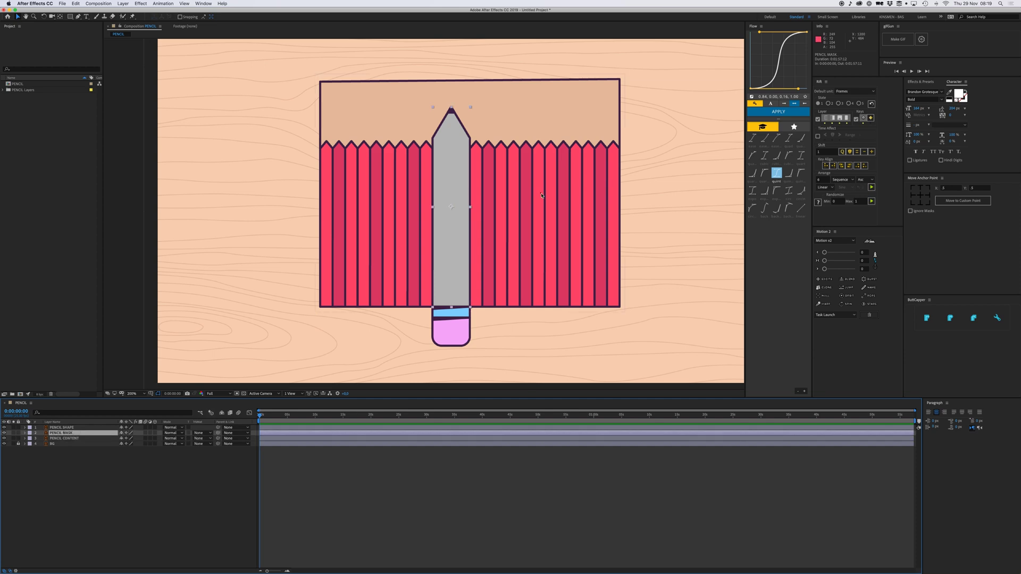
pyautogui.click(687, 217)
# Move the pencil outline and the grey mask apart in the composition, and undo both moves.
pyautogui.click(450, 148)
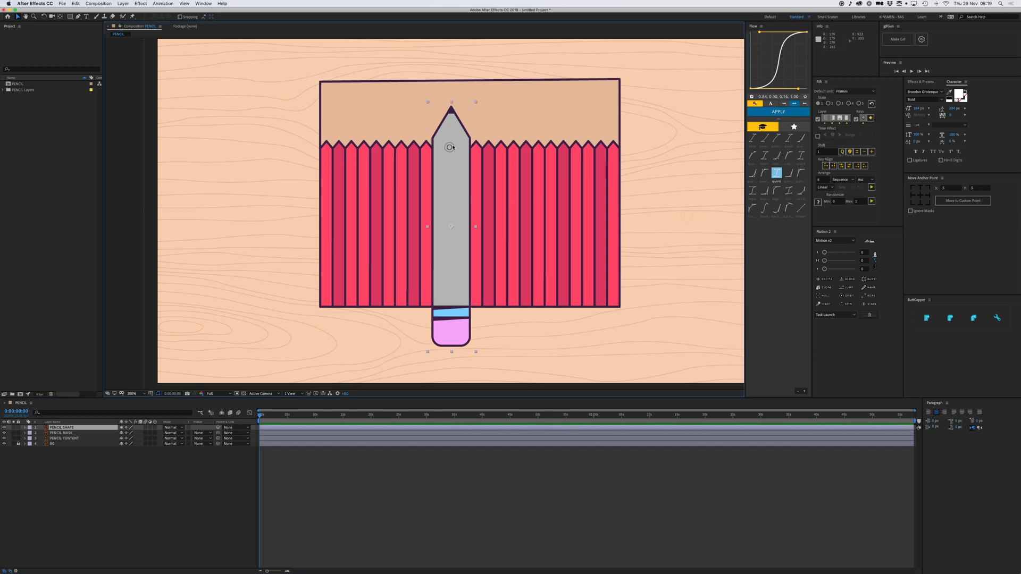
pyautogui.moveTo(452, 147)
pyautogui.mouseDown()
pyautogui.moveTo(608, 147)
pyautogui.moveTo(478, 116)
pyautogui.moveTo(491, 104)
pyautogui.mouseUp()
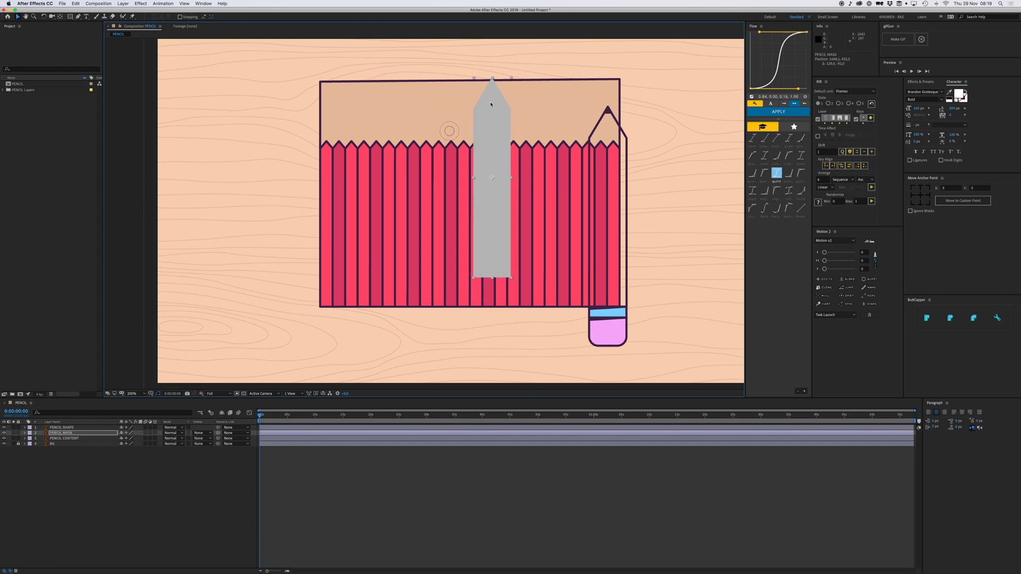
pyautogui.press('super+z')
pyautogui.press('super+z')
# Set the track matte of PENCIL CONTENT to Alpha Matte "PENCIL MASK".
pyautogui.click(68, 439)
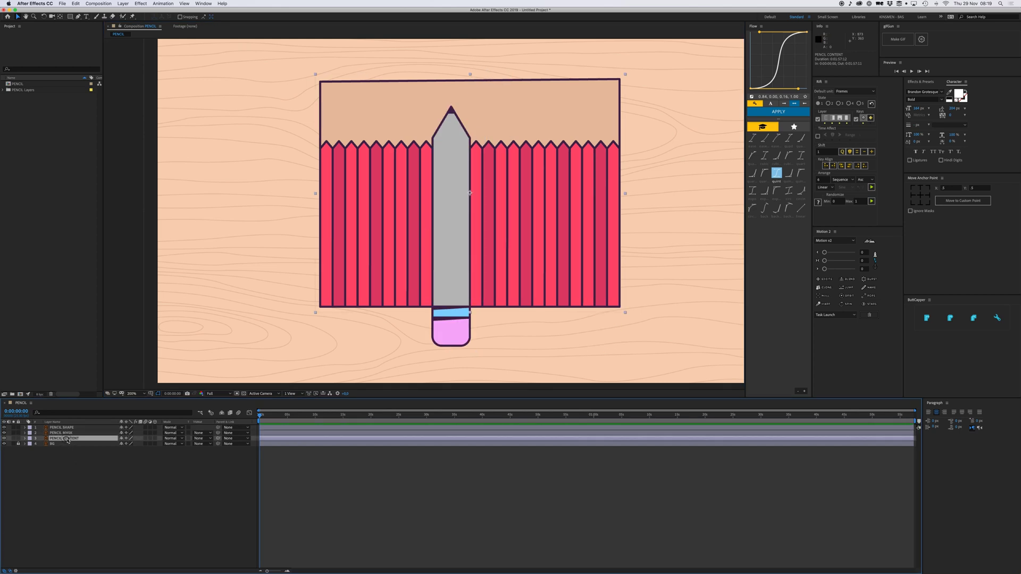
pyautogui.click(63, 433)
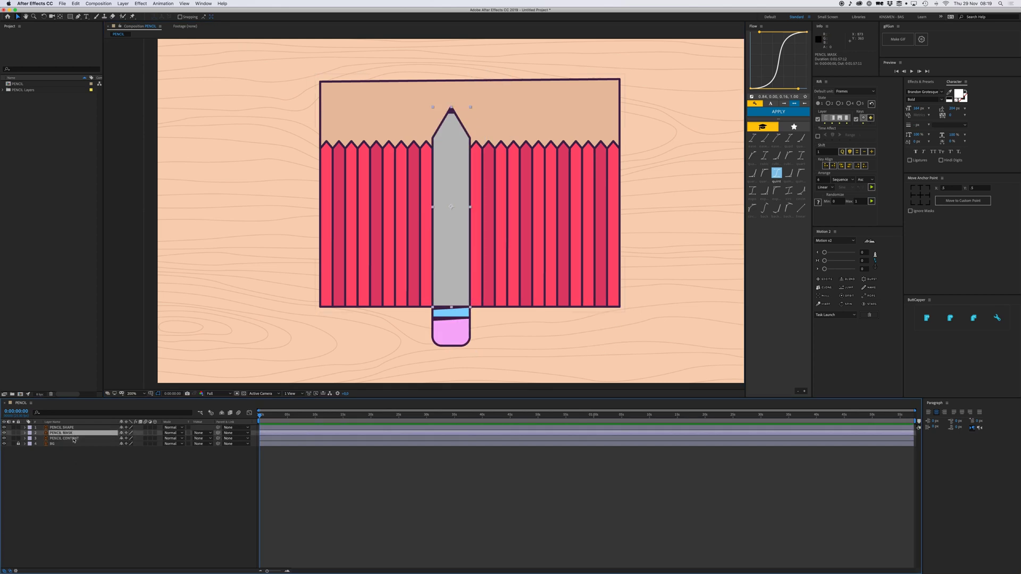
pyautogui.click(74, 438)
pyautogui.click(202, 438)
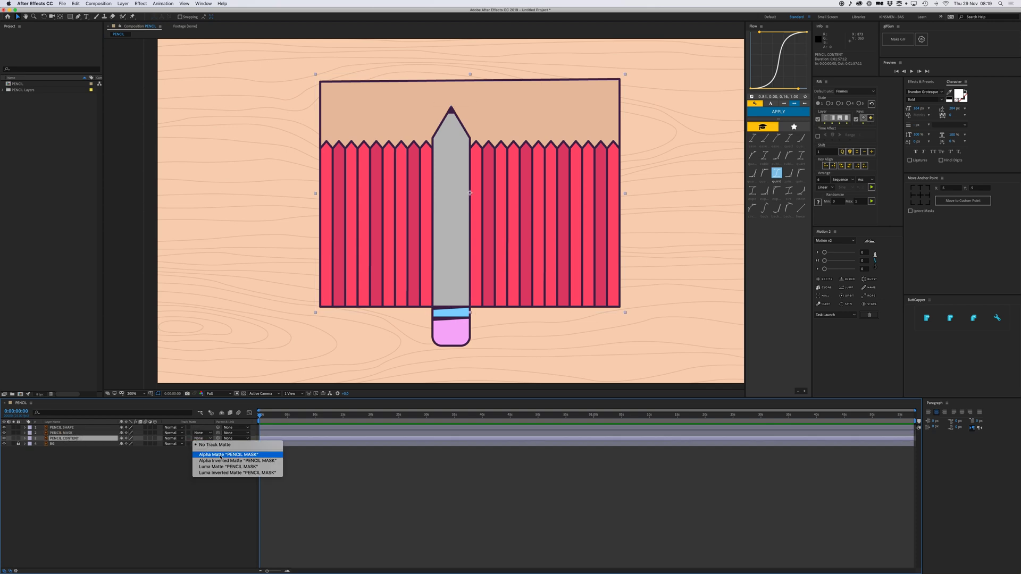
pyautogui.click(220, 455)
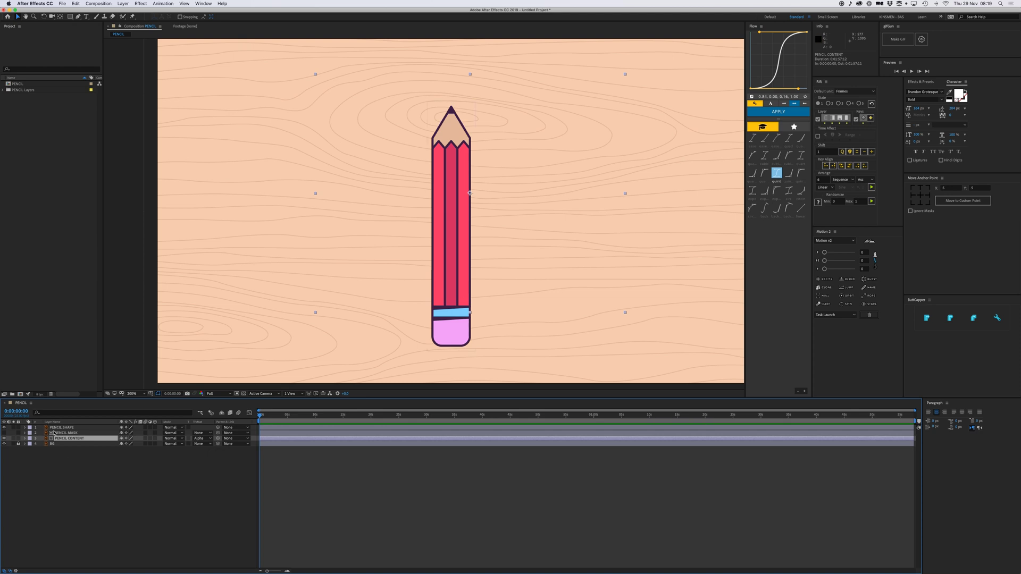
pyautogui.click(73, 433)
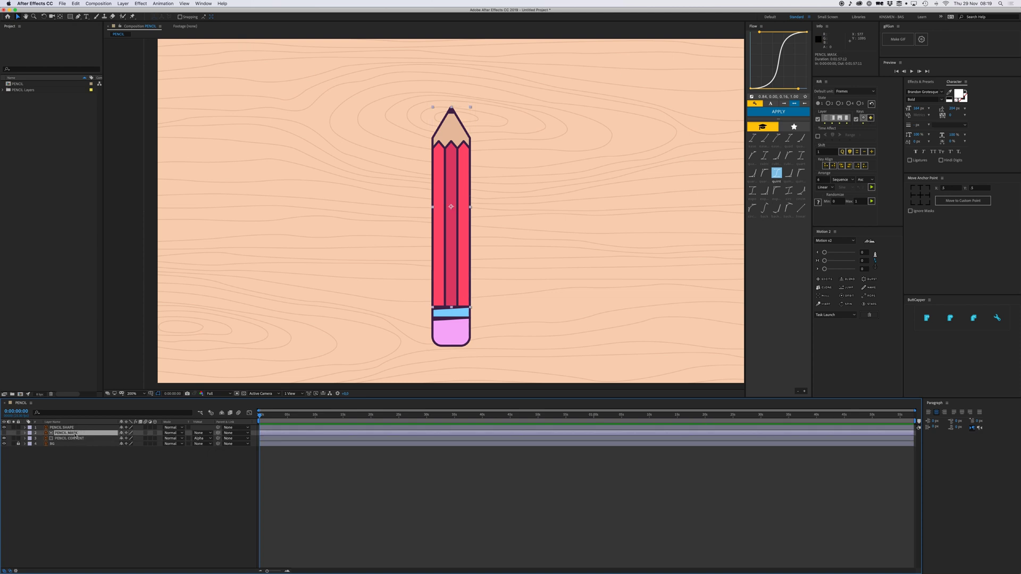
pyautogui.click(134, 463)
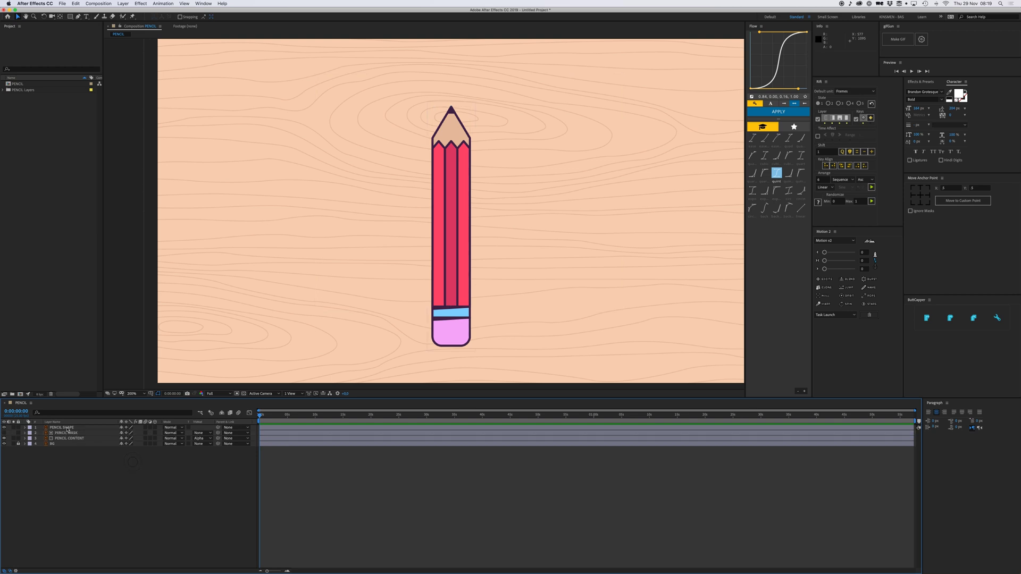
# Try moving the PENCIL SHAPE outline away from the matted pencil content, and undo the move.
pyautogui.click(451, 291)
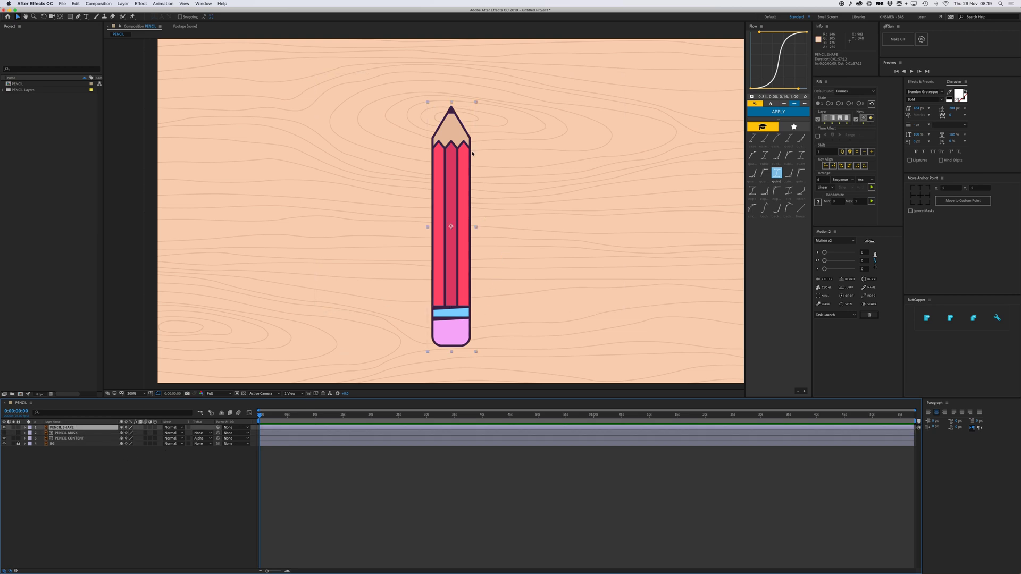
pyautogui.moveTo(473, 154); pyautogui.dragTo(529, 154)
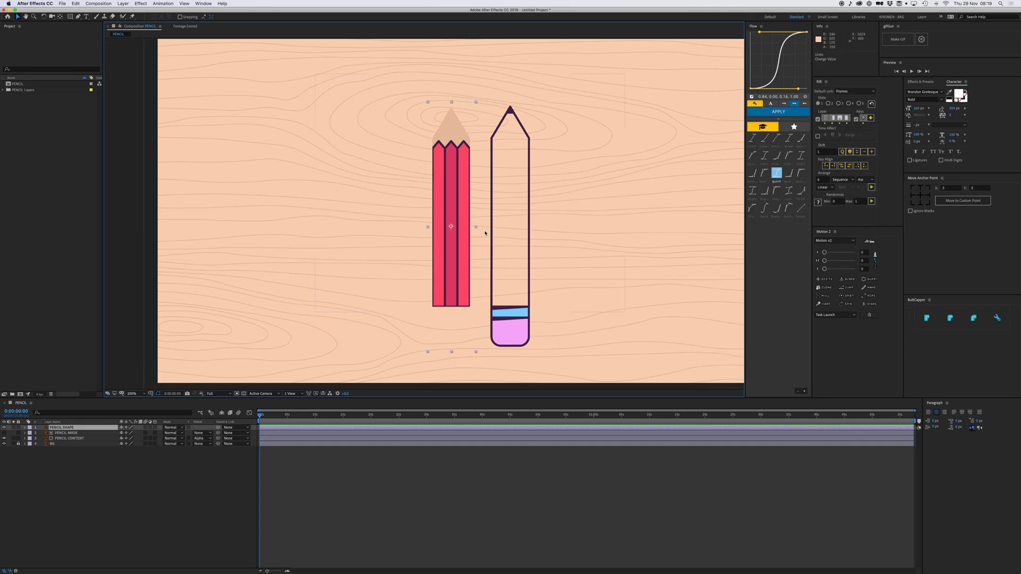
pyautogui.press('super+z')
pyautogui.click(491, 475)
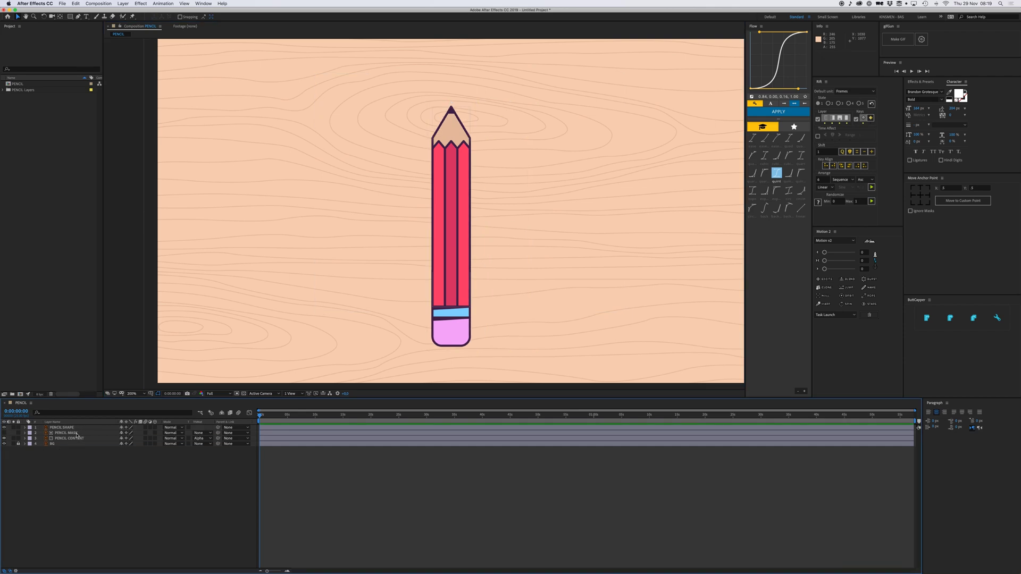
# Parent the PENCIL MASK and PENCIL CONTENT layers to PENCIL SHAPE.
pyautogui.click(76, 433)
pyautogui.keyDown('shift'); pyautogui.click(80, 439); pyautogui.keyUp('shift')
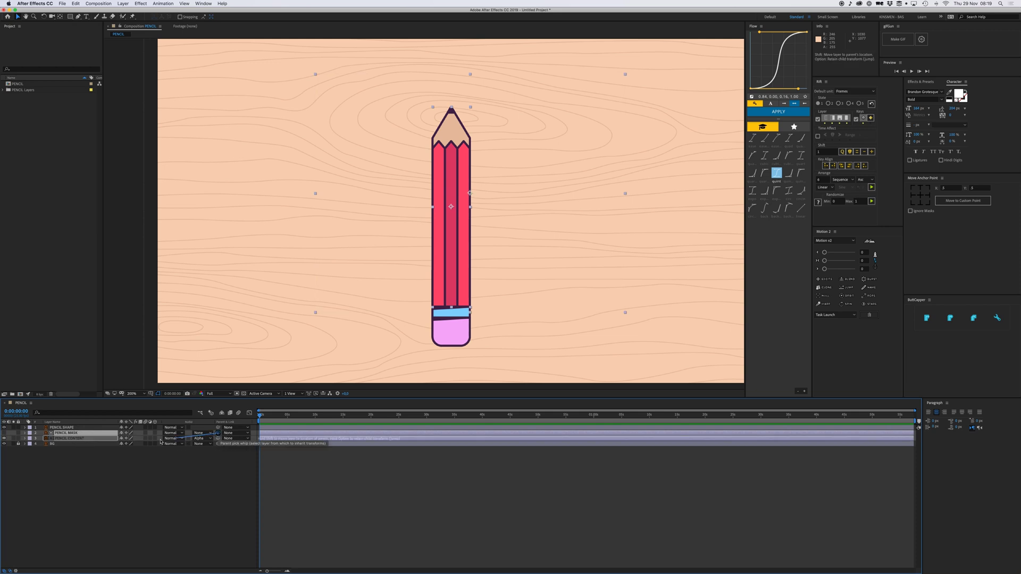
pyautogui.moveTo(218, 437); pyautogui.dragTo(74, 428)
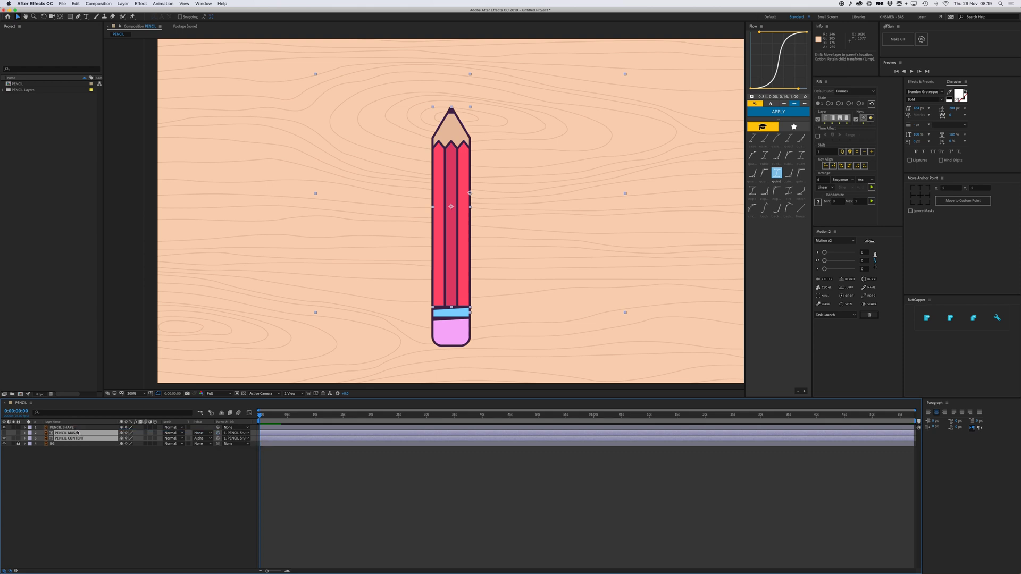
# Test the parenting by moving PENCIL SHAPE across the wood background, and undo the move.
pyautogui.click(74, 429)
pyautogui.moveTo(453, 343); pyautogui.dragTo(376, 325)
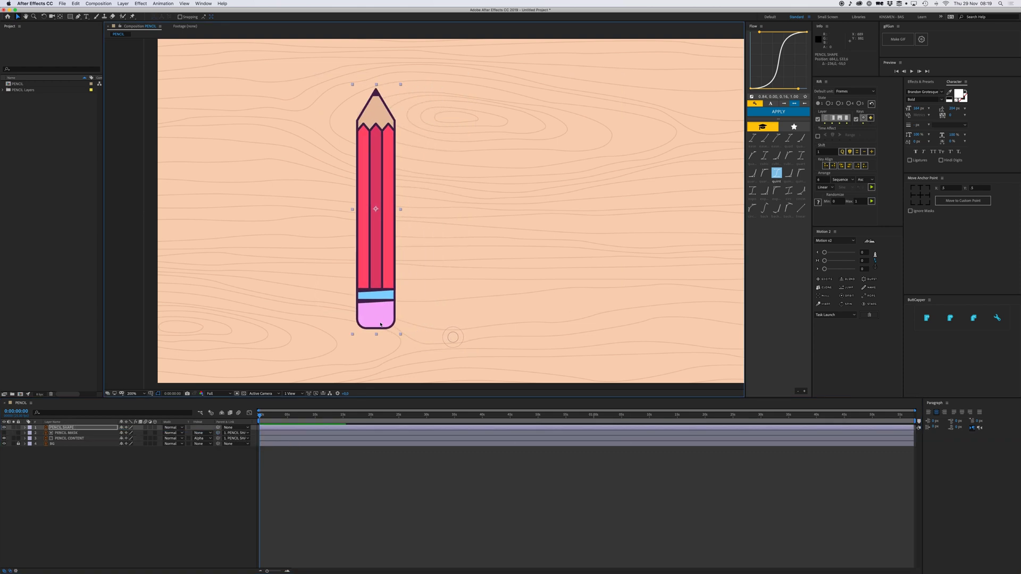
pyautogui.press('super+z')
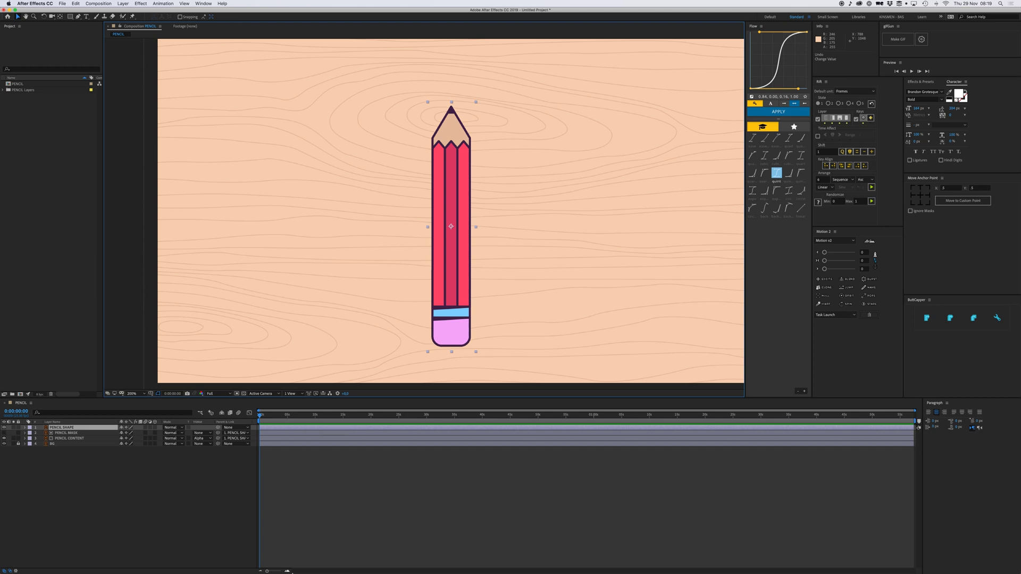
# Set the current time to 0:00:01:11 and reveal the Position and Rotation properties of PENCIL SHAPE.
pyautogui.click(288, 571)
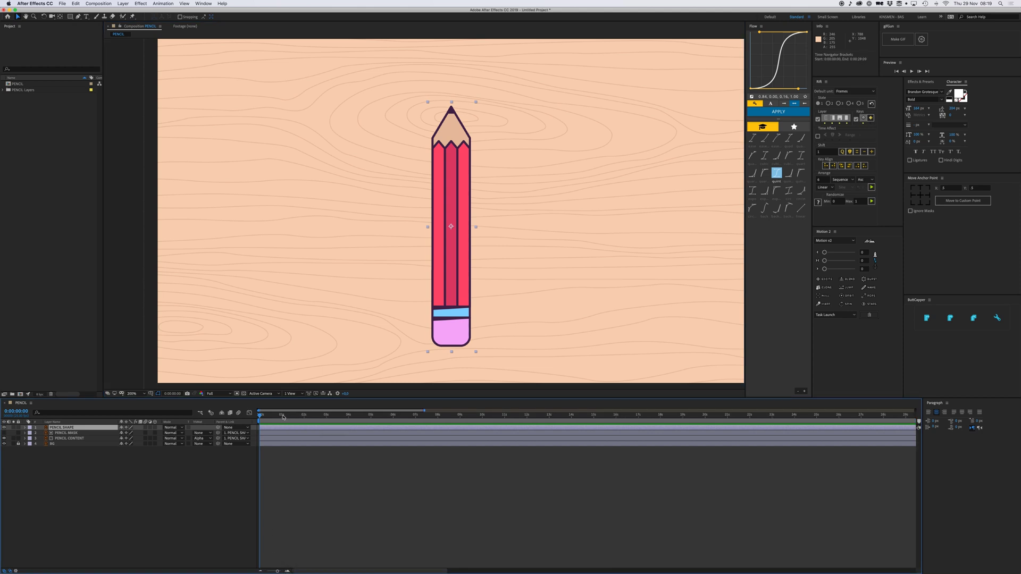
pyautogui.moveTo(283, 417); pyautogui.dragTo(292, 418)
pyautogui.press('p')
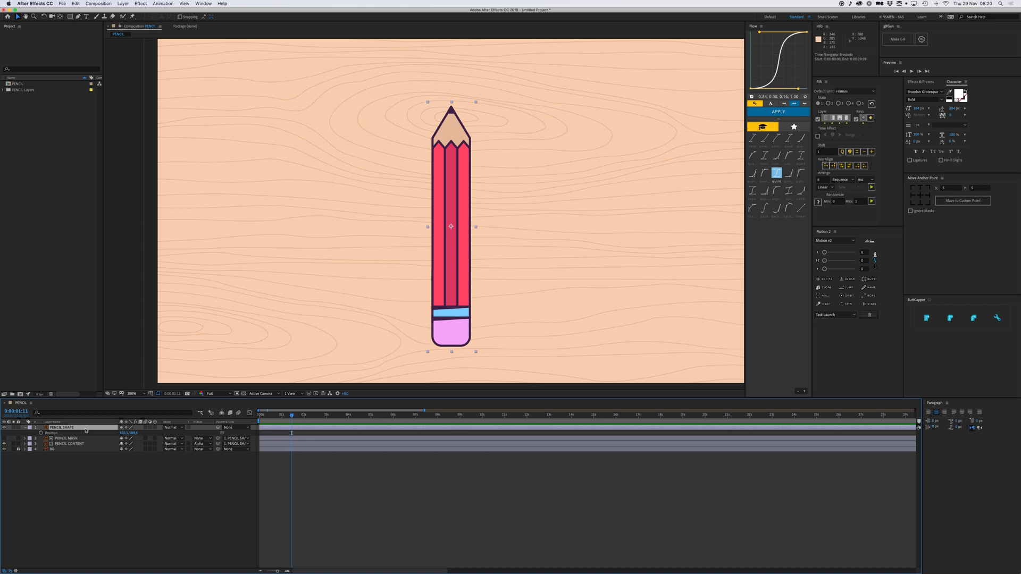
pyautogui.hotkey('shift', 'r')
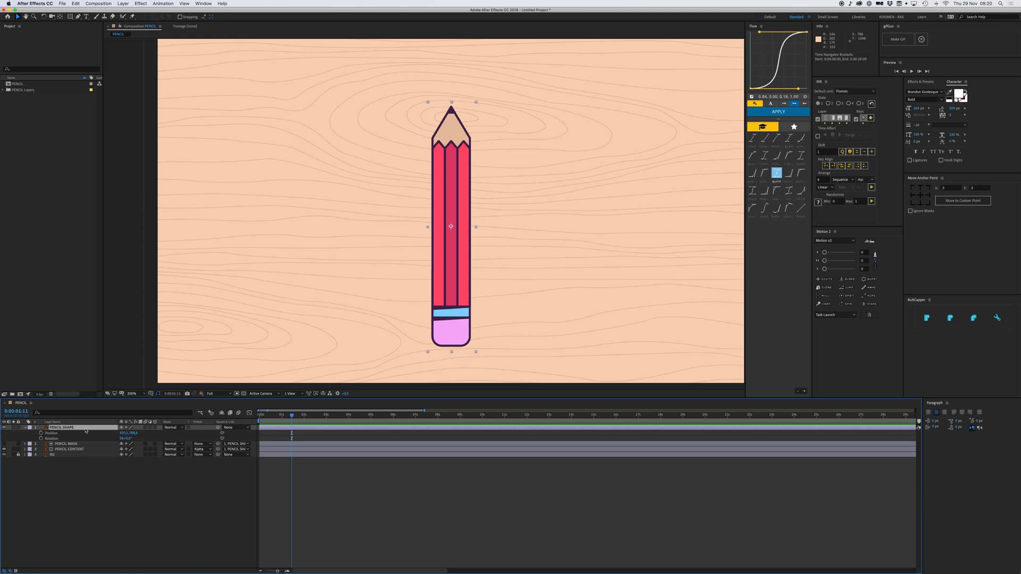
# Start Position and Rotation keyframes on PENCIL SHAPE at 0:00:01:11 and move its anchor point up to just below the pencil's sharpened tip.
pyautogui.click(41, 433)
pyautogui.click(41, 438)
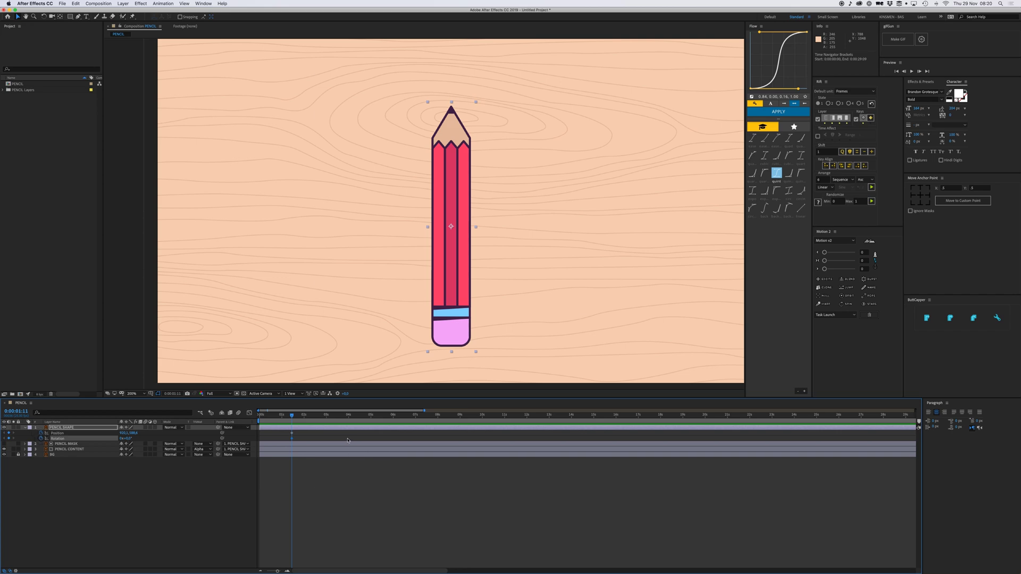
pyautogui.click(61, 17)
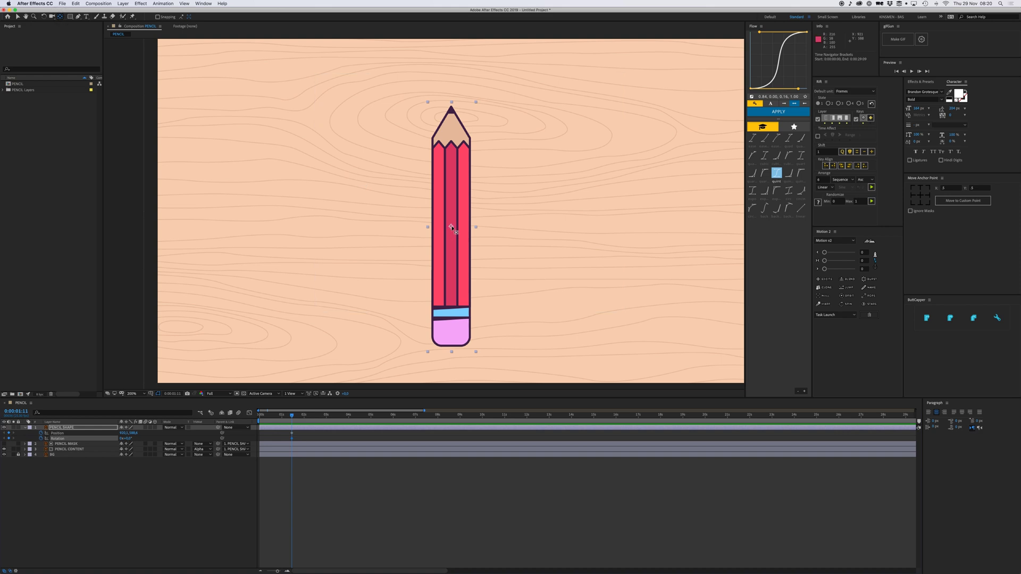
pyautogui.moveTo(451, 227); pyautogui.dragTo(450, 157)
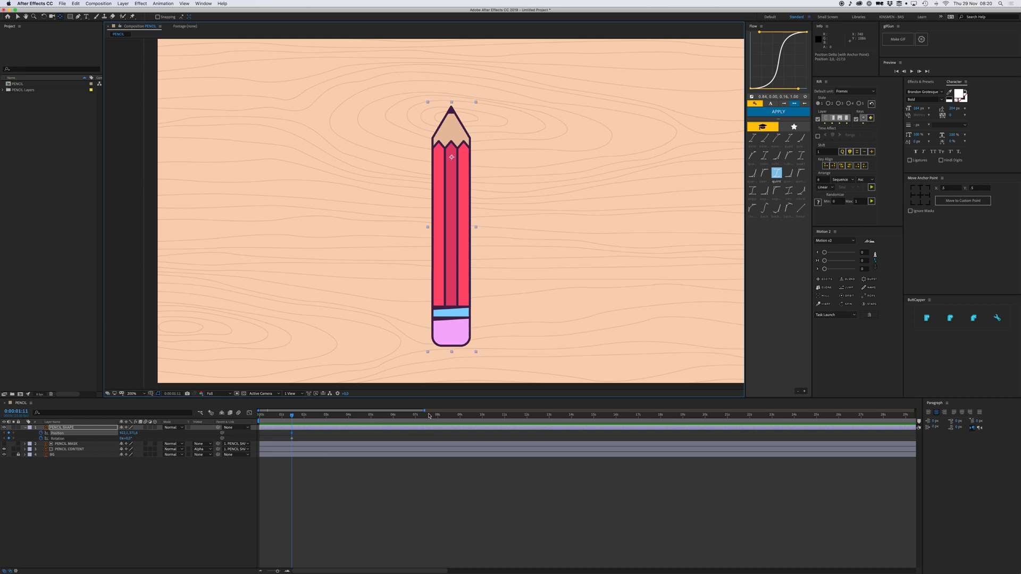
# Rotate PENCIL SHAPE to about -11° for its final pose, swinging the eraser end to the right.
pyautogui.press('w')
pyautogui.moveTo(452, 336); pyautogui.dragTo(487, 340)
pyautogui.press('space')
pyautogui.moveTo(481, 273)
pyautogui.mouseDown()
pyautogui.moveTo(448, 295)
pyautogui.moveTo(465, 251)
pyautogui.moveTo(455, 271)
pyautogui.moveTo(463, 275)
pyautogui.mouseUp()
# At 0:00:00:00, move the pencil completely off the left side of the wood background.
pyautogui.moveTo(292, 417); pyautogui.dragTo(255, 420)
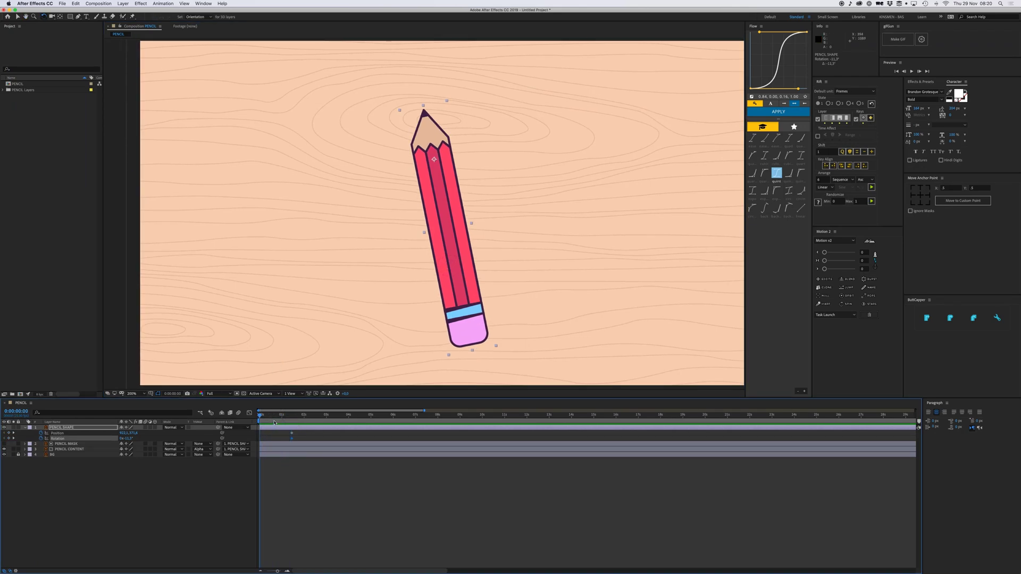
pyautogui.moveTo(430, 223); pyautogui.dragTo(552, 234)
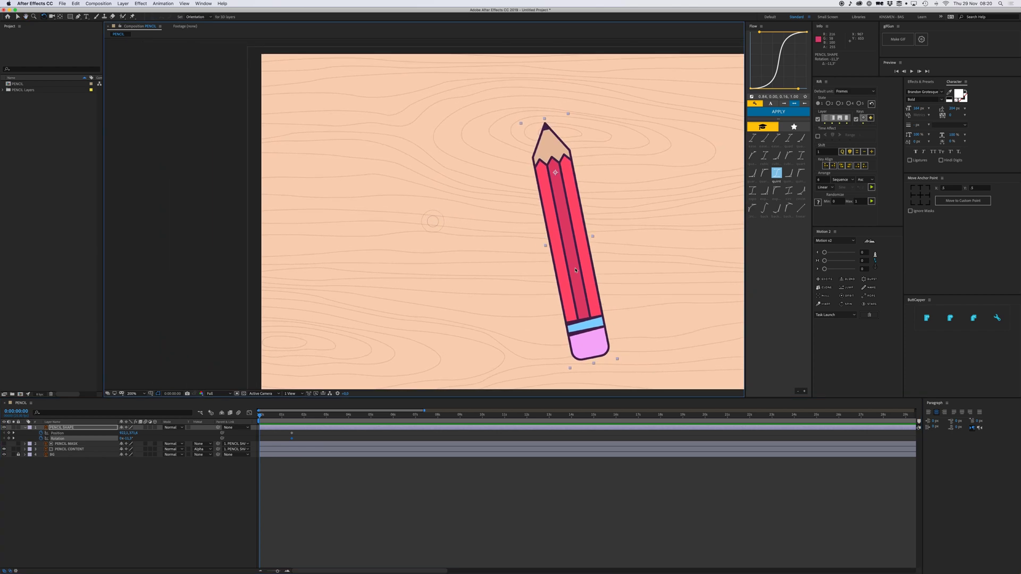
pyautogui.press('v')
pyautogui.moveTo(580, 269)
pyautogui.mouseDown()
pyautogui.moveTo(430, 257)
pyautogui.moveTo(248, 175)
pyautogui.moveTo(174, 169)
pyautogui.moveTo(407, 204)
pyautogui.mouseUp()
# Rotate the off-canvas pencil to about 38° at 0:00:00:00 and preview the movement.
pyautogui.press('w')
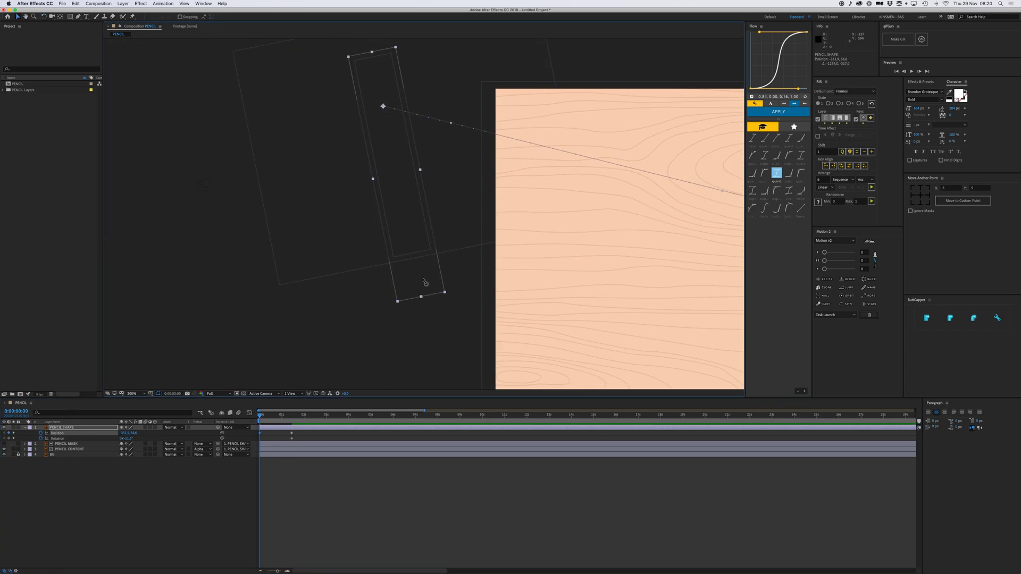
pyautogui.moveTo(426, 282)
pyautogui.mouseDown()
pyautogui.moveTo(327, 290)
pyautogui.moveTo(280, 260)
pyautogui.mouseUp()
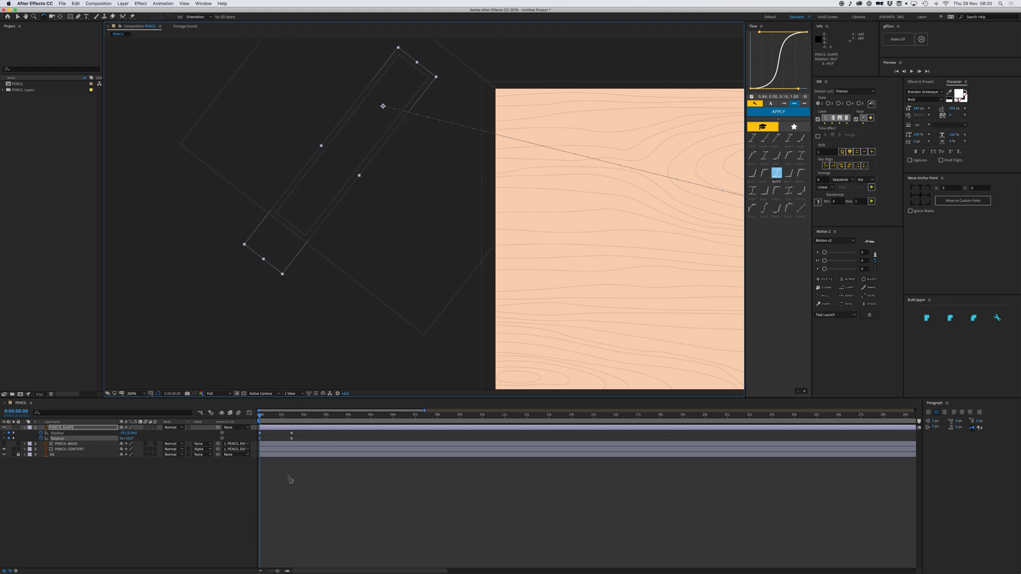
pyautogui.moveTo(264, 417)
pyautogui.mouseDown()
pyautogui.moveTo(284, 422)
pyautogui.moveTo(260, 421)
pyautogui.mouseUp()
pyautogui.press('space')
# Bend PENCIL SHAPE's motion path into a shallow downward curve by adjusting the Bézier handles of both Position keyframes.
pyautogui.moveTo(454, 173); pyautogui.dragTo(292, 171)
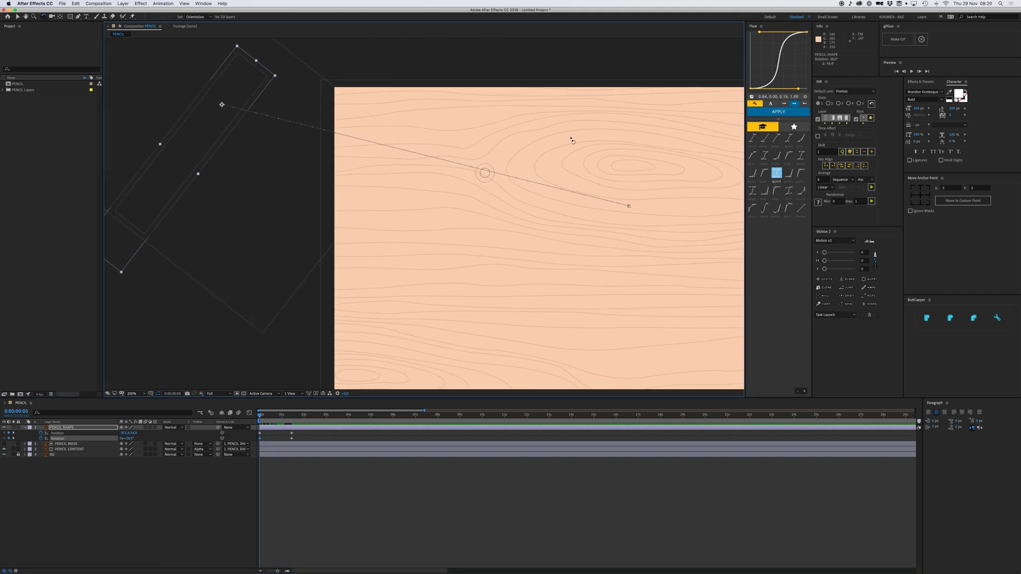
pyautogui.press('v')
pyautogui.click(629, 206)
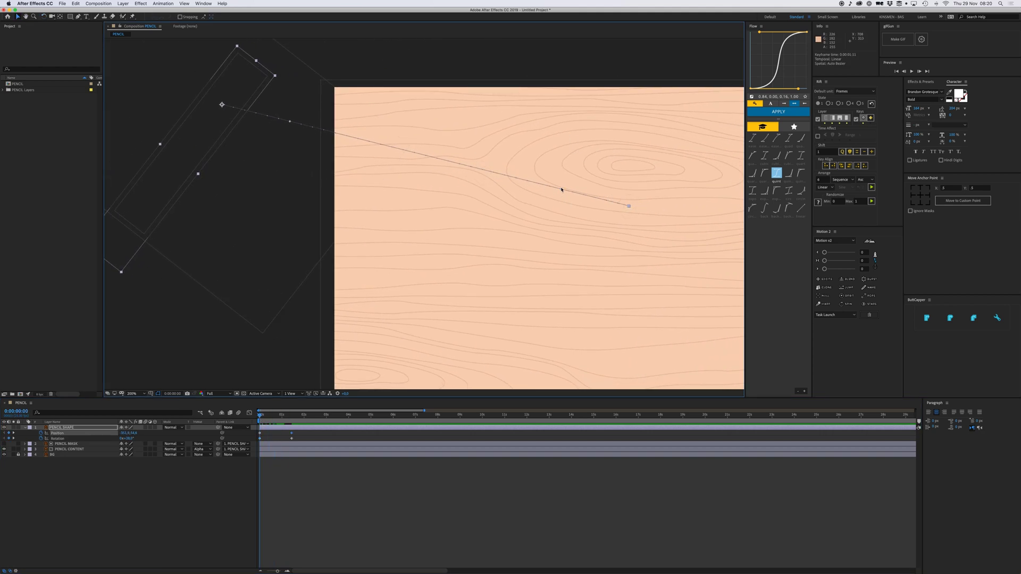
pyautogui.moveTo(563, 192); pyautogui.dragTo(504, 224)
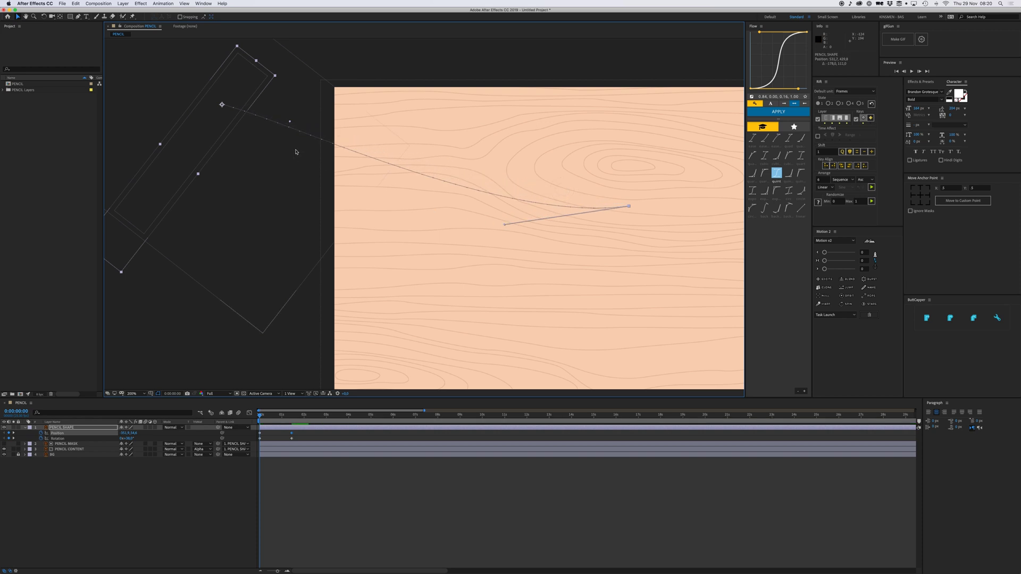
pyautogui.moveTo(291, 123); pyautogui.dragTo(326, 176)
pyautogui.moveTo(505, 226); pyautogui.dragTo(487, 225)
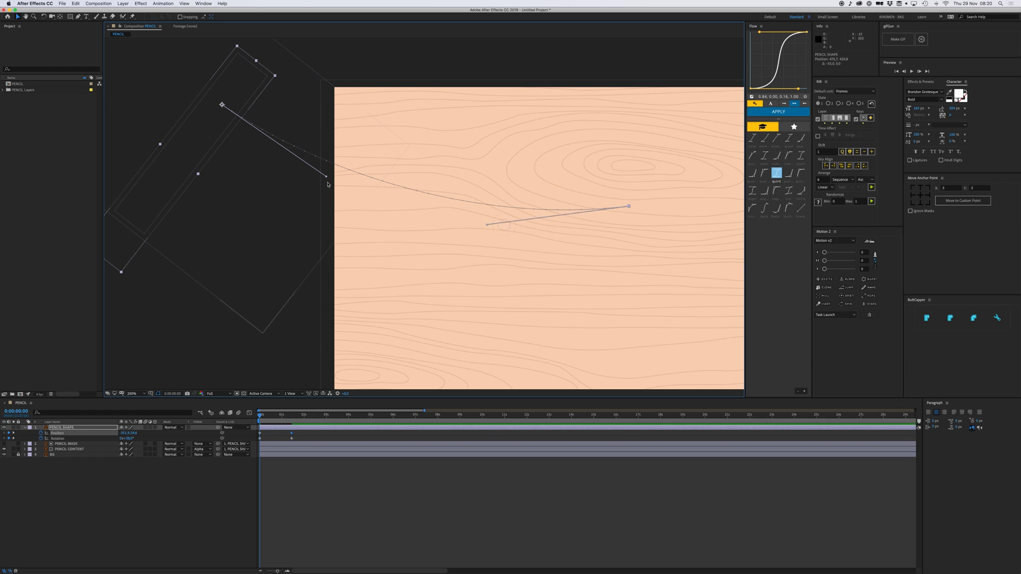
pyautogui.moveTo(326, 176); pyautogui.dragTo(300, 174)
# Preview the pencil travelling along the curved path onto the wood background.
pyautogui.press('h')
pyautogui.moveTo(594, 228); pyautogui.dragTo(375, 181)
pyautogui.click(387, 513)
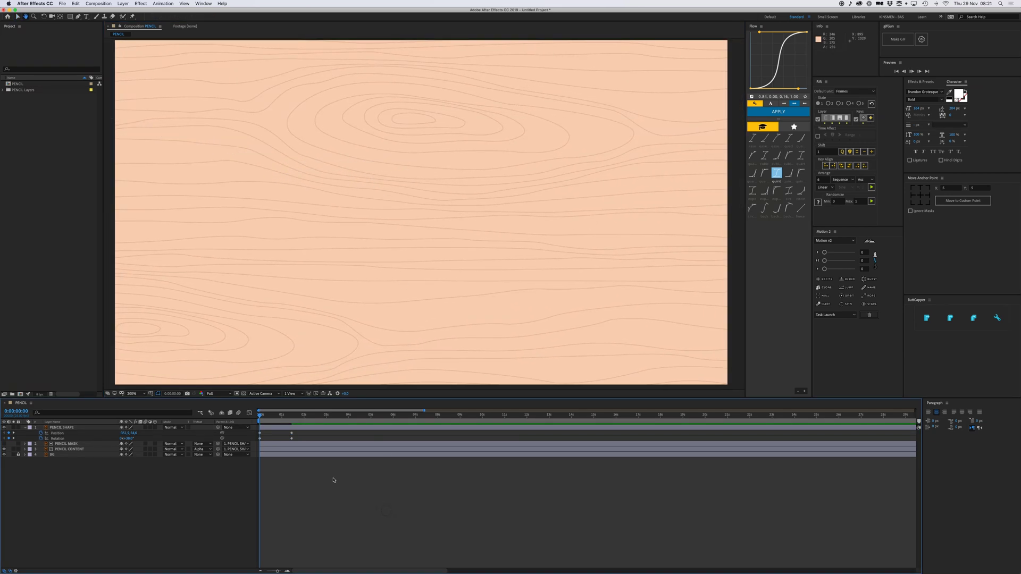
pyautogui.press('space')
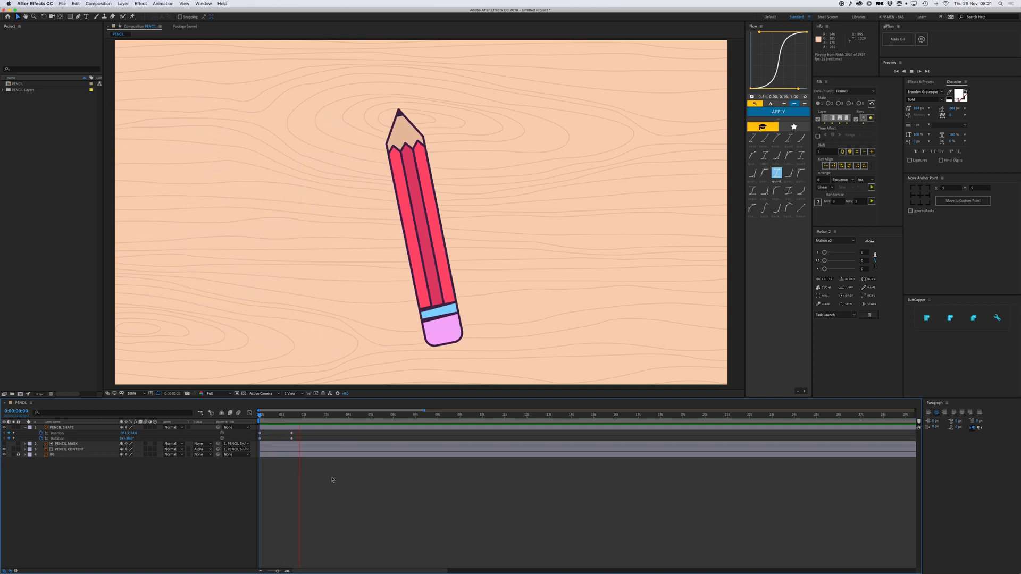
pyautogui.press('space')
# Apply Easy Ease to all Position and Rotation keyframes of PENCIL SHAPE.
pyautogui.moveTo(301, 432); pyautogui.dragTo(237, 451)
pyautogui.rightClick(291, 439)
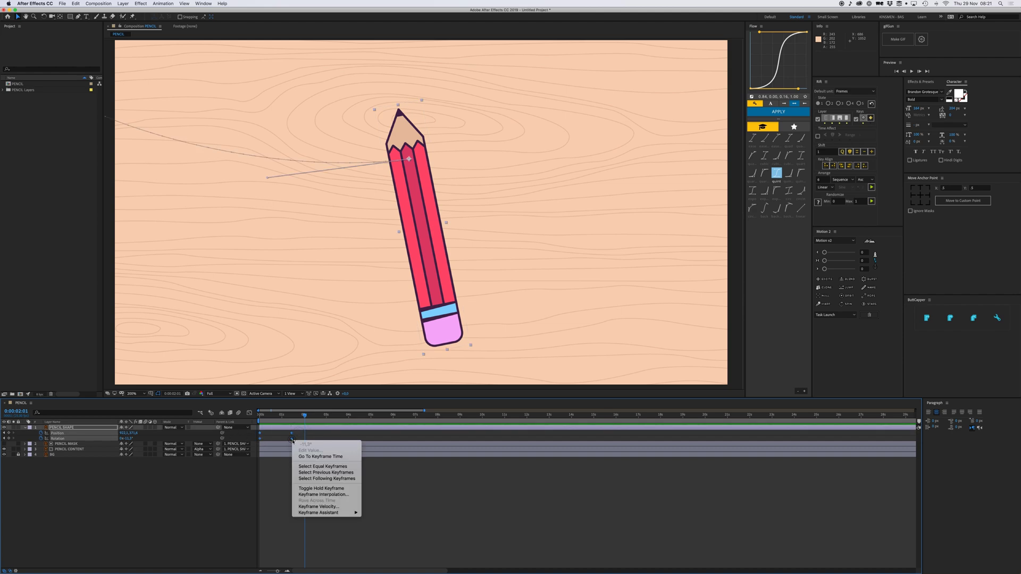
pyautogui.moveTo(340, 513)
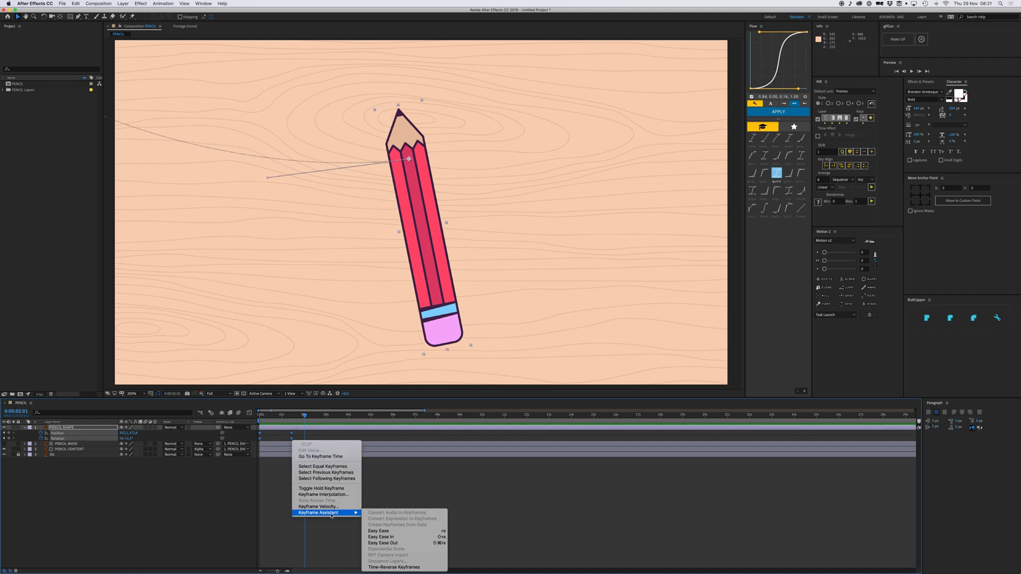
pyautogui.click(385, 531)
# Reshape the Position and Rotation speed curves in the Graph Editor so the speed peaks early and tapers off with a long ease-in.
pyautogui.click(249, 413)
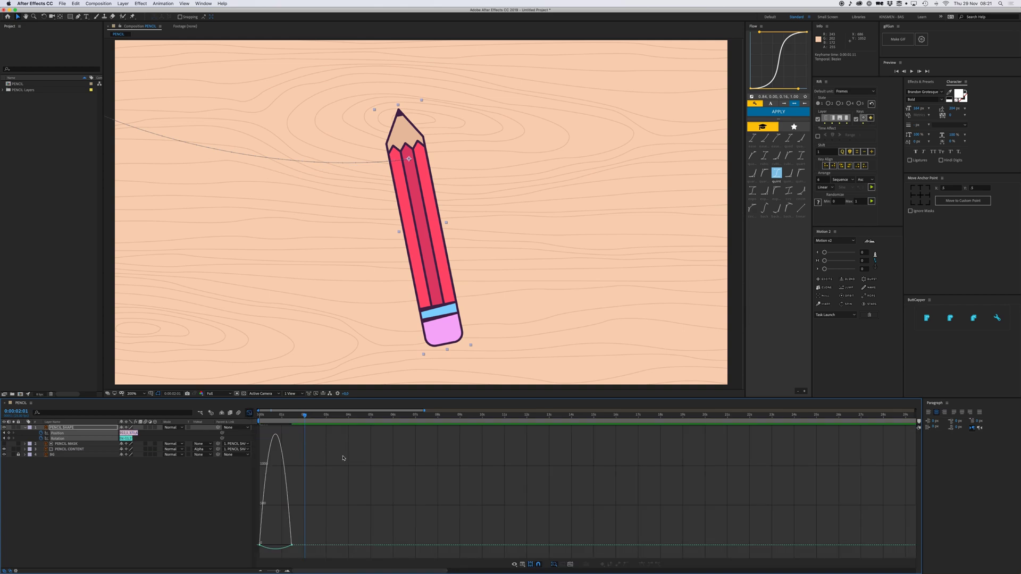
pyautogui.click(287, 571)
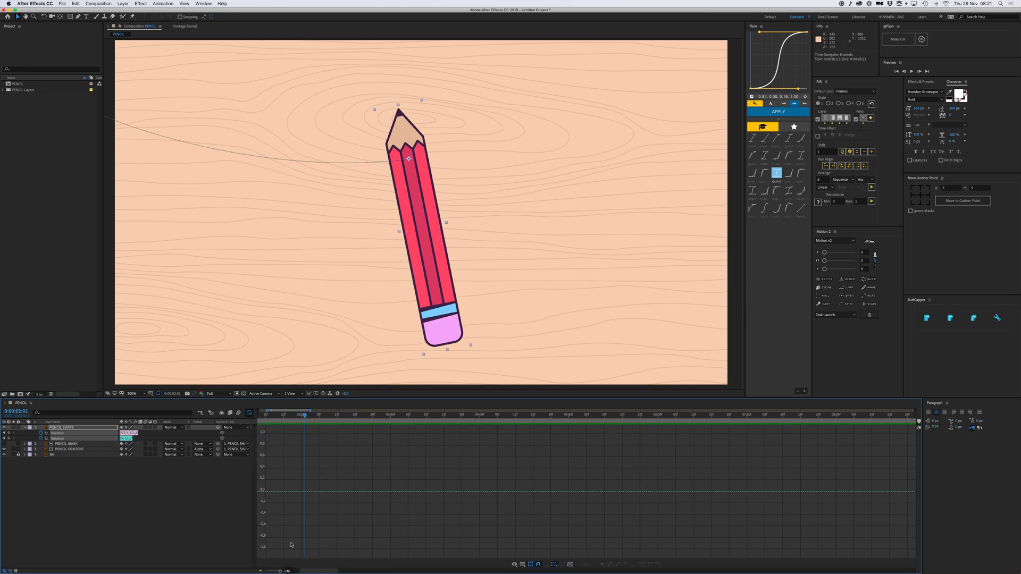
pyautogui.hscroll(-3, 292, 544)
pyautogui.moveTo(285, 530)
pyautogui.mouseDown()
pyautogui.moveTo(253, 554)
pyautogui.moveTo(293, 548)
pyautogui.mouseUp()
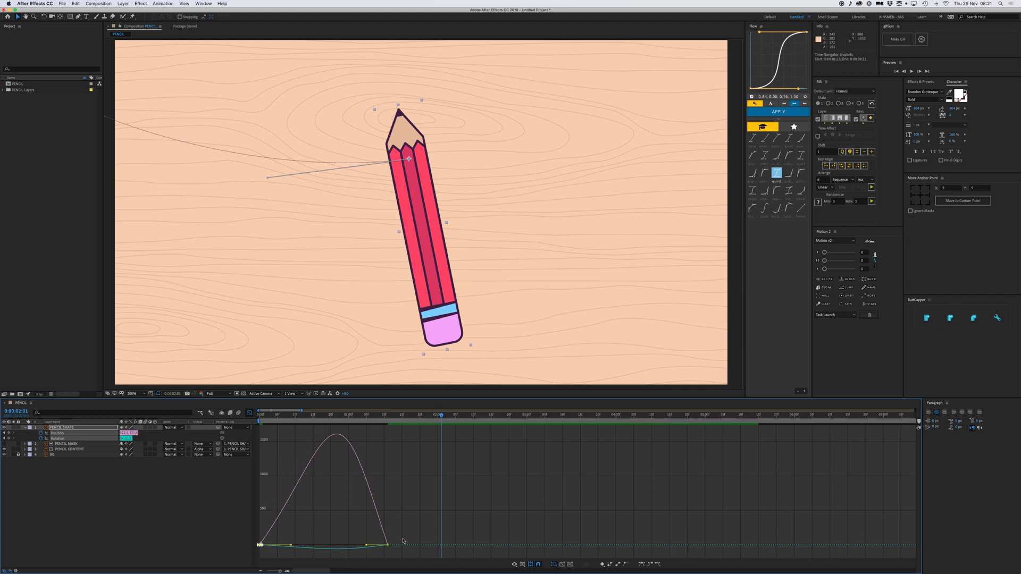
pyautogui.moveTo(381, 554); pyautogui.dragTo(327, 548)
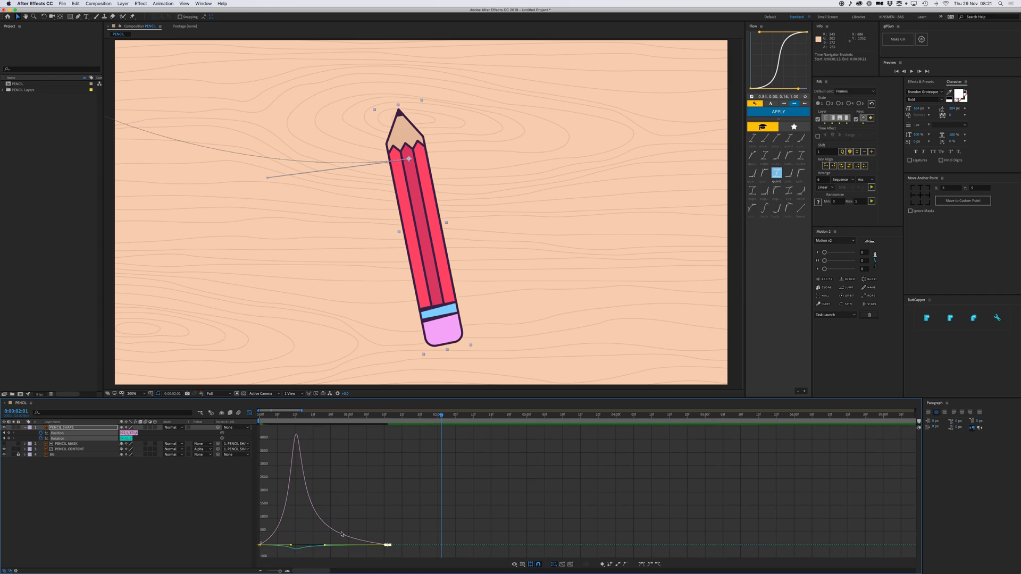
# Preview the eased roll and extend the incoming influence of the final Rotation keyframe to 100%.
pyautogui.click(288, 416)
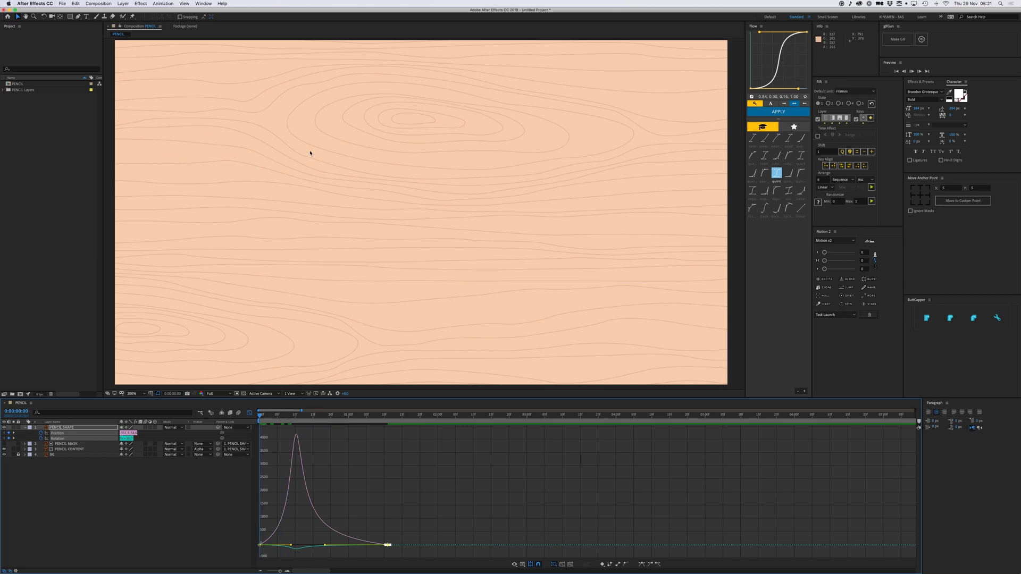
pyautogui.press('space')
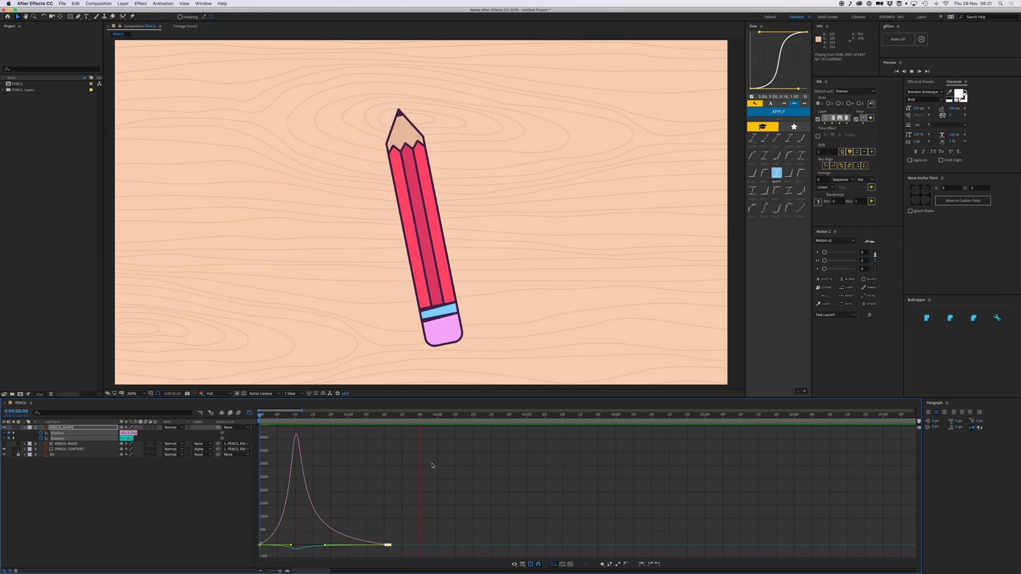
pyautogui.moveTo(324, 546); pyautogui.dragTo(320, 547)
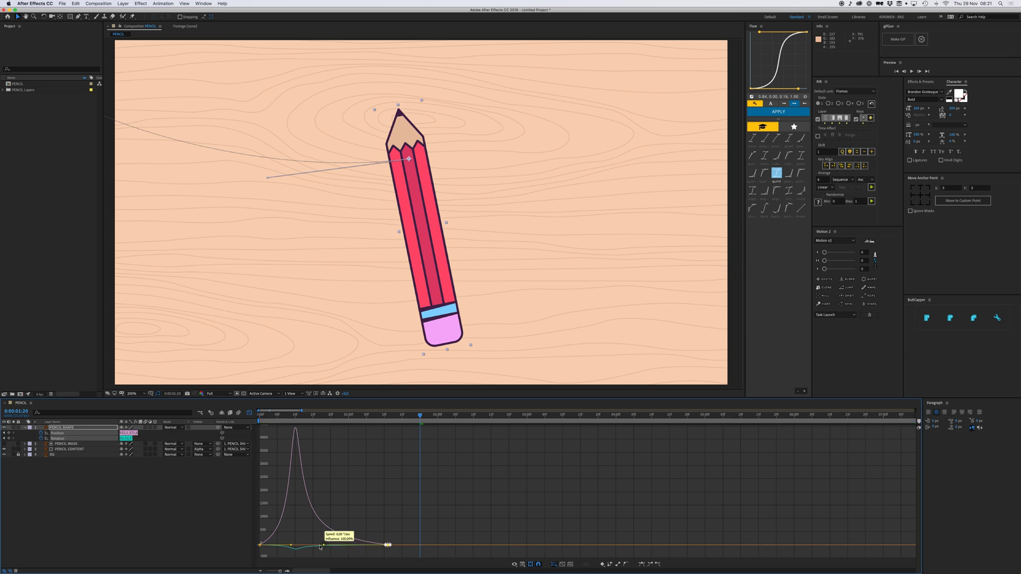
# Leave the Graph Editor, move PENCIL SHAPE's final Position and Rotation keyframes to 0:00:02:00, and preview the slower roll.
pyautogui.click(260, 415)
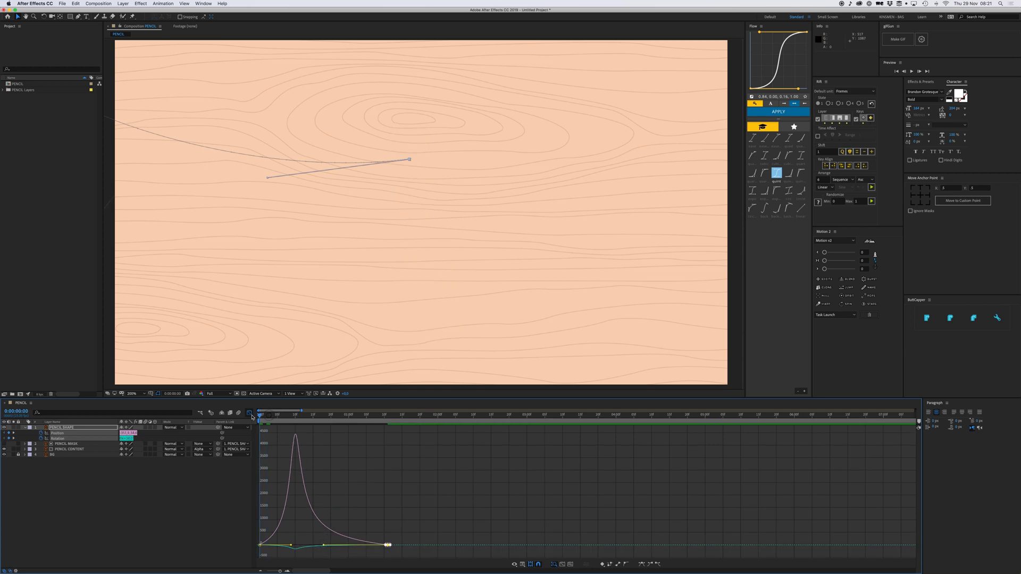
pyautogui.click(249, 413)
pyautogui.click(365, 490)
pyautogui.moveTo(399, 434); pyautogui.dragTo(438, 435)
pyautogui.click(462, 513)
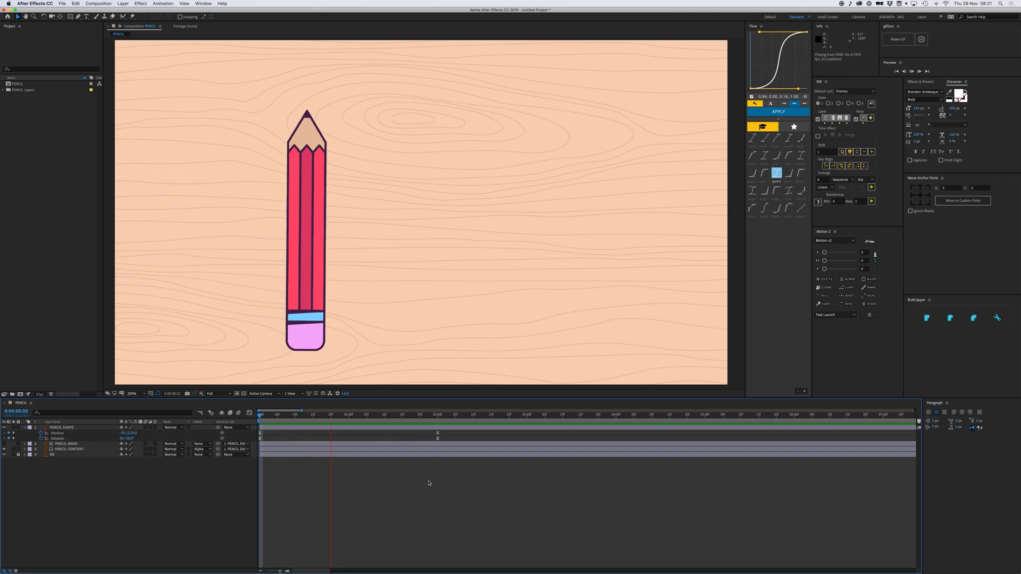
# Set the current time to 0:00:02:00 and select the PENCIL CONTENT layer.
pyautogui.moveTo(408, 418)
pyautogui.mouseDown()
pyautogui.moveTo(336, 421)
pyautogui.moveTo(436, 433)
pyautogui.mouseUp()
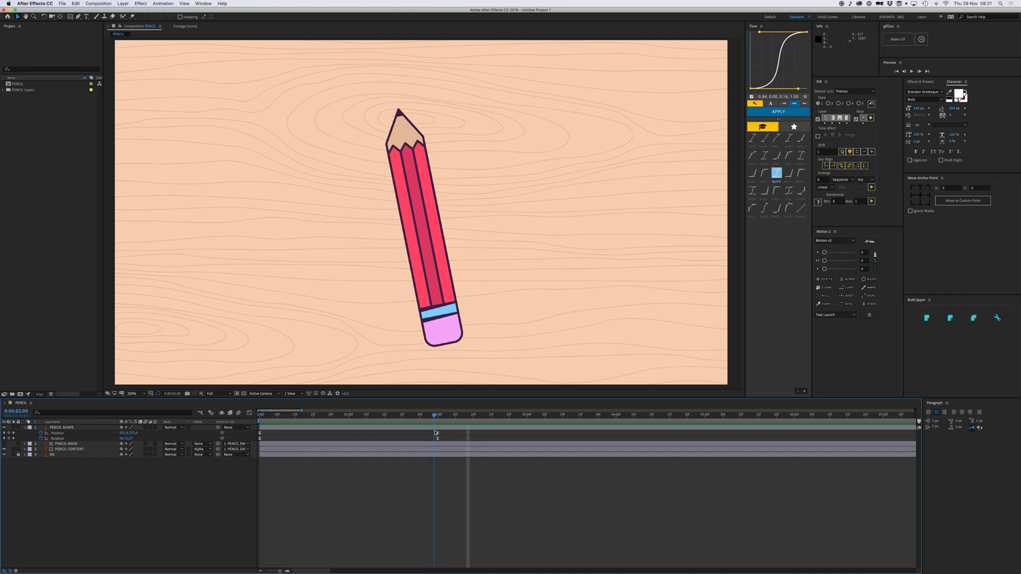
pyautogui.click(68, 449)
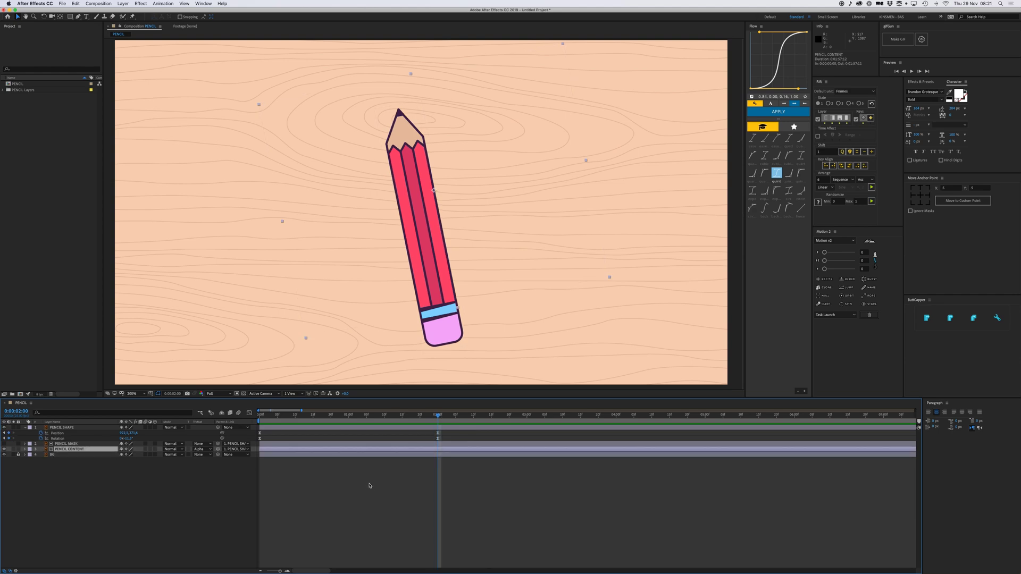
# Switch to Illustrator to examine the wide striped content artwork behind the grey pencil shape, and switch back to After Effects.
pyautogui.press('super+Tab')
pyautogui.moveTo(597, 314); pyautogui.dragTo(516, 347)
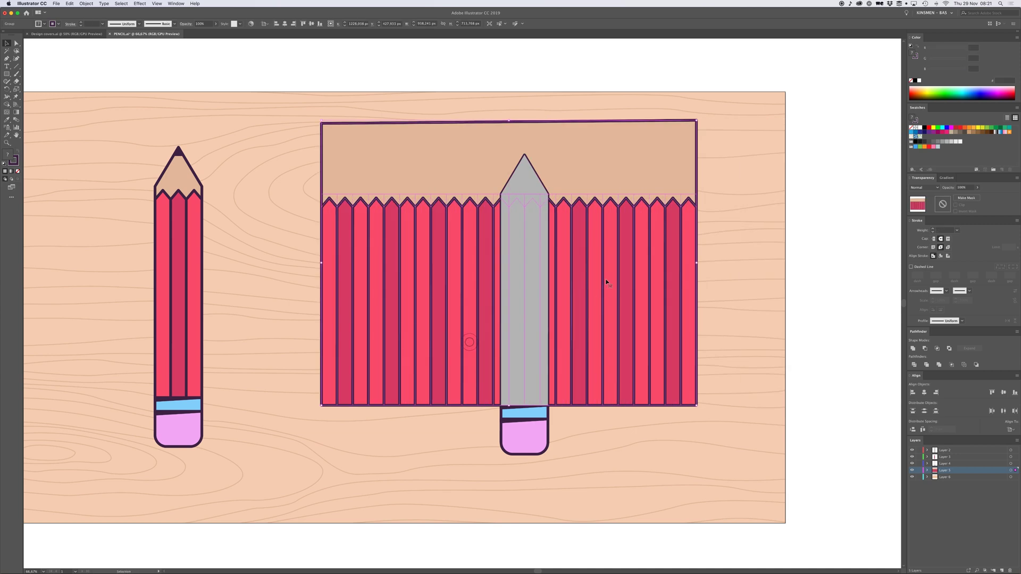
pyautogui.moveTo(617, 357); pyautogui.dragTo(649, 357)
pyautogui.press('super+Tab')
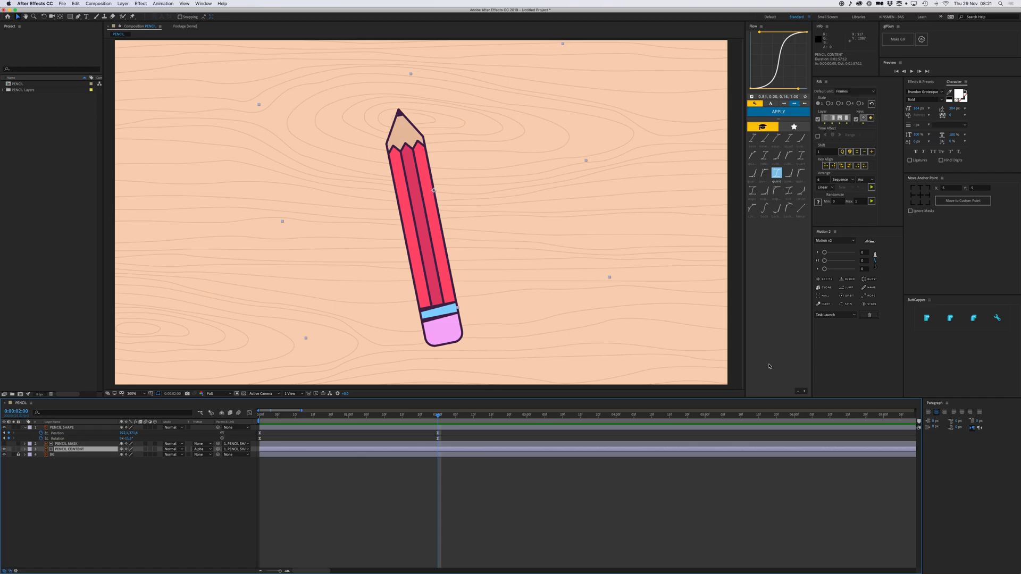
# Shift PENCIL CONTENT left within the pencil outline at 0:00:02:00 and start keyframing its Position there.
pyautogui.click(390, 488)
pyautogui.click(79, 451)
pyautogui.press('p')
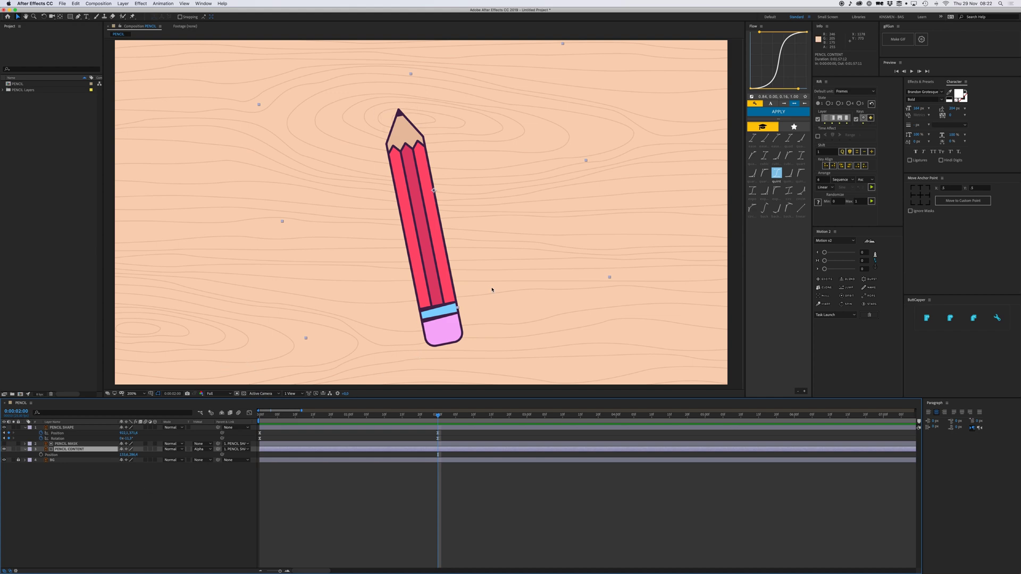
pyautogui.moveTo(516, 276)
pyautogui.mouseDown()
pyautogui.moveTo(486, 283)
pyautogui.moveTo(511, 206)
pyautogui.moveTo(540, 318)
pyautogui.moveTo(526, 263)
pyautogui.mouseUp()
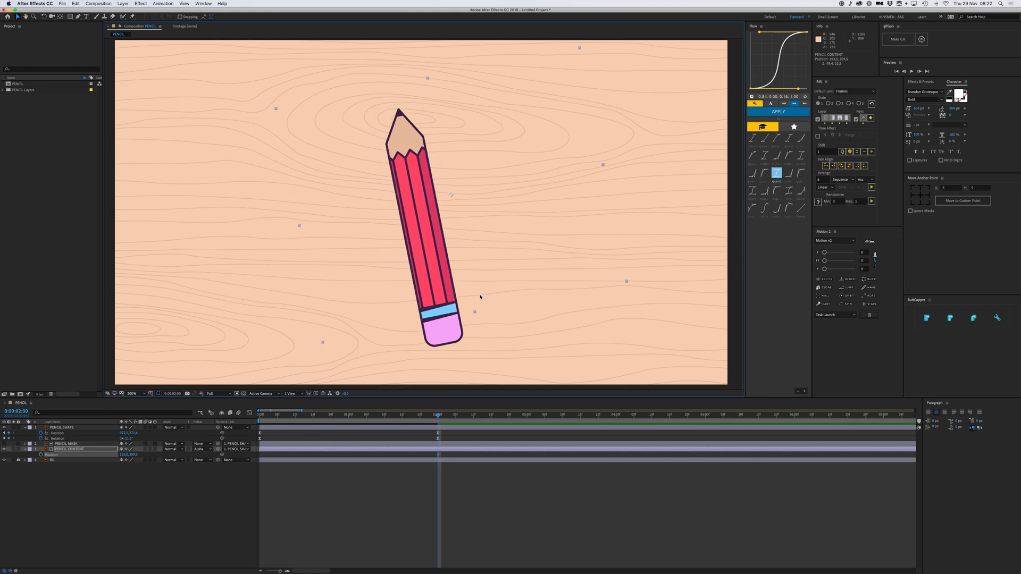
pyautogui.moveTo(480, 296)
pyautogui.mouseDown()
pyautogui.moveTo(531, 257)
pyautogui.moveTo(499, 248)
pyautogui.moveTo(500, 267)
pyautogui.moveTo(432, 277)
pyautogui.mouseUp()
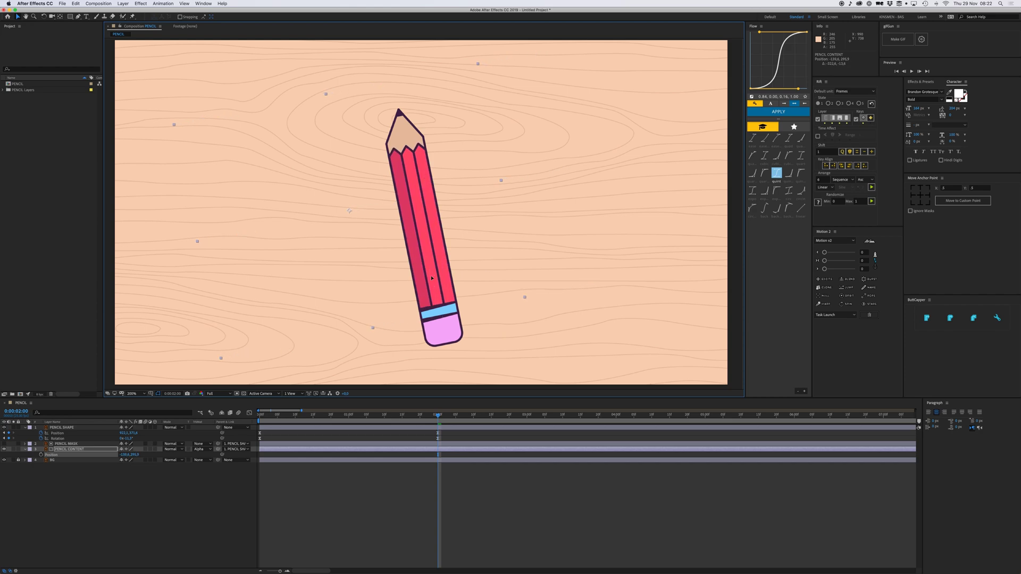
pyautogui.click(41, 455)
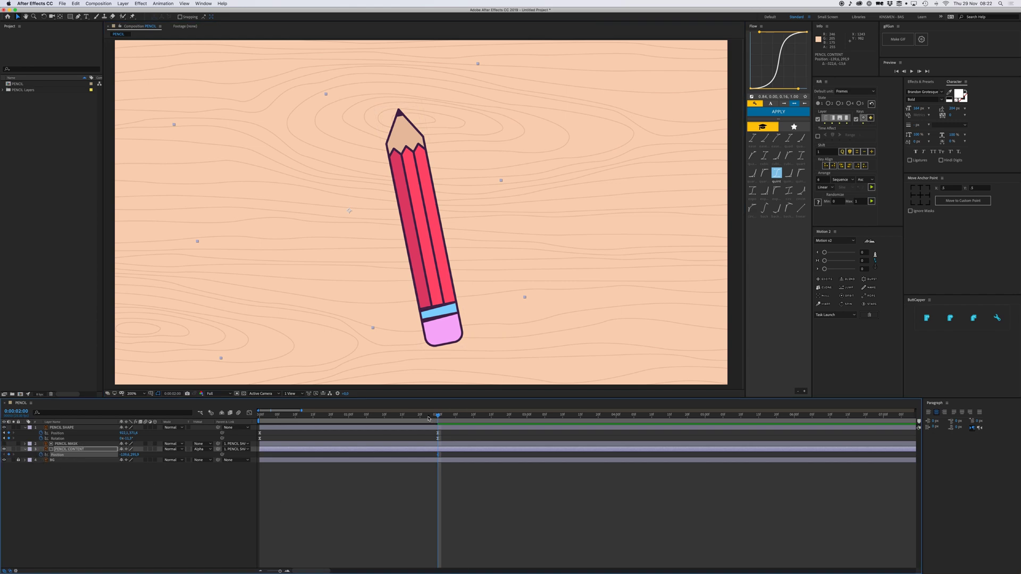
# Shift PENCIL CONTENT right at 0:00:01:17 to add a Position keyframe, and move that keyframe to 0:00:00:00.
pyautogui.moveTo(428, 418)
pyautogui.mouseDown()
pyautogui.moveTo(341, 423)
pyautogui.moveTo(408, 427)
pyautogui.mouseUp()
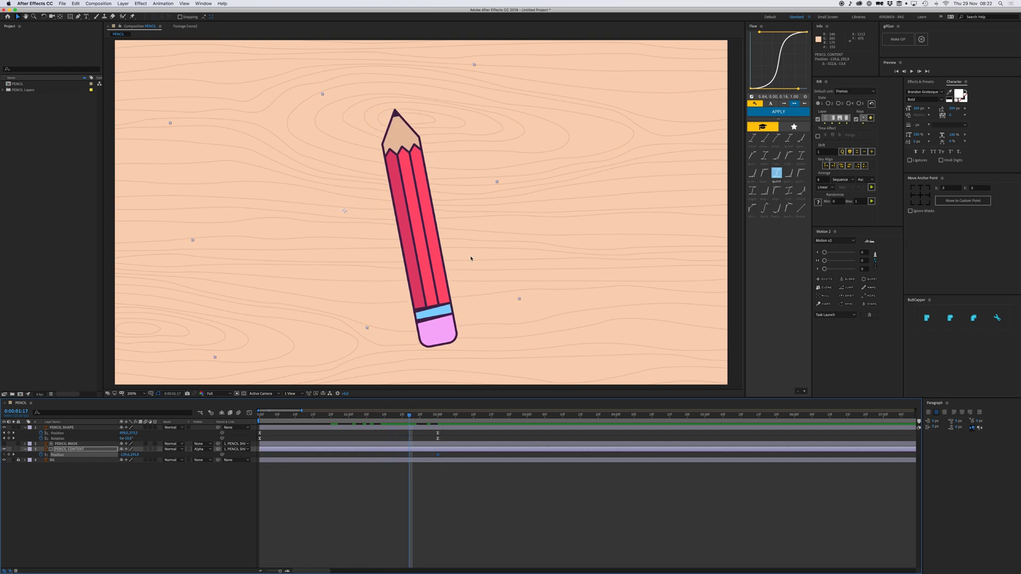
pyautogui.moveTo(485, 278); pyautogui.dragTo(578, 261)
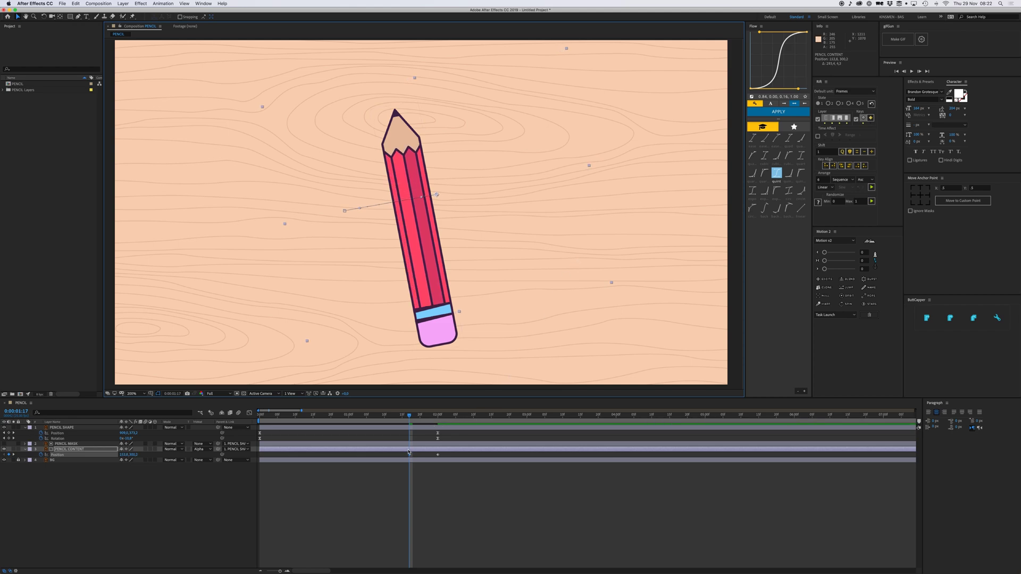
pyautogui.moveTo(410, 455); pyautogui.dragTo(260, 455)
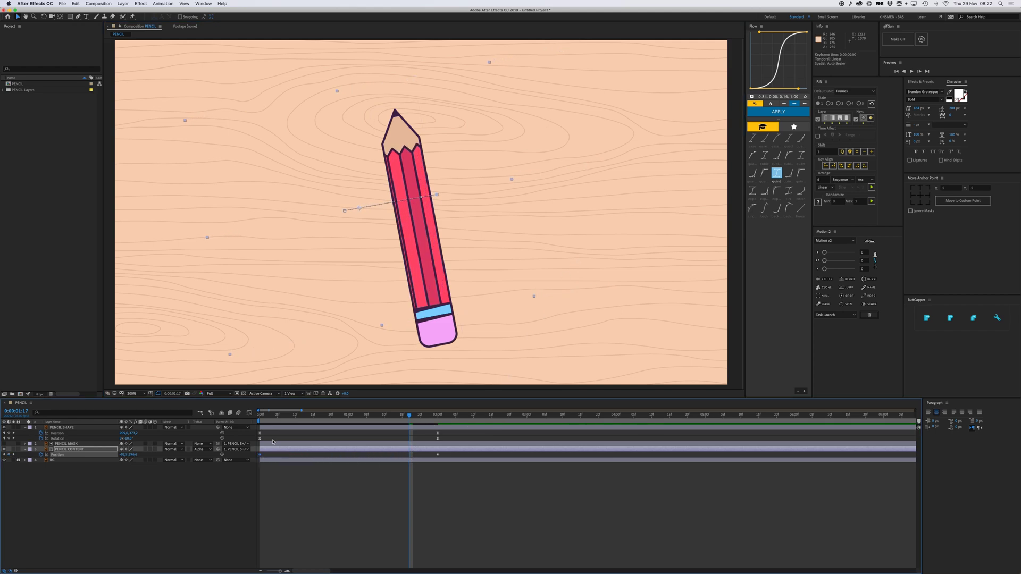
# Preview the pencil roll from 0:00:00:00 to check how the content slides inside the outline.
pyautogui.press('Home')
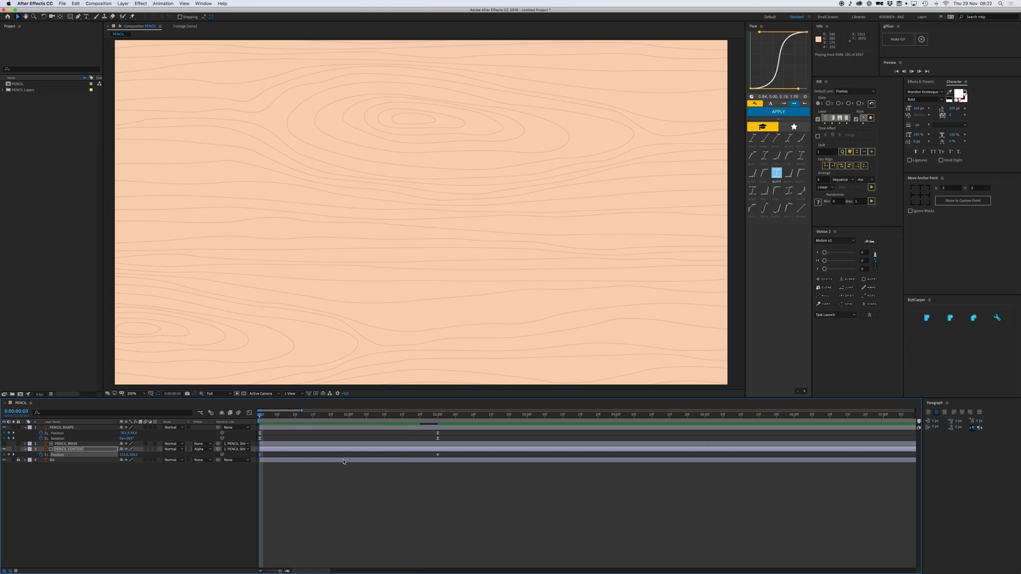
pyautogui.moveTo(317, 412); pyautogui.dragTo(375, 422)
pyautogui.press('space')
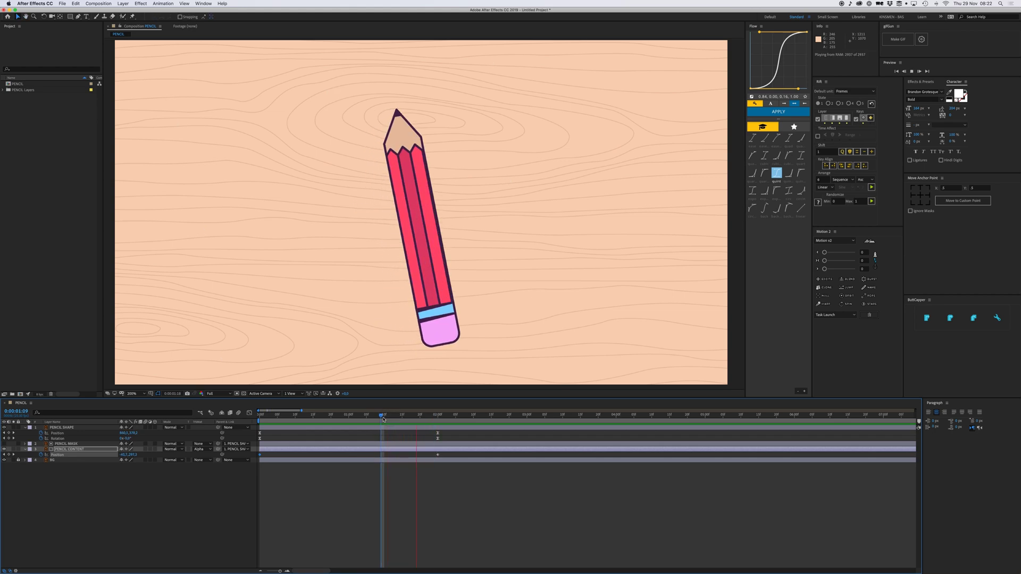
pyautogui.press('space')
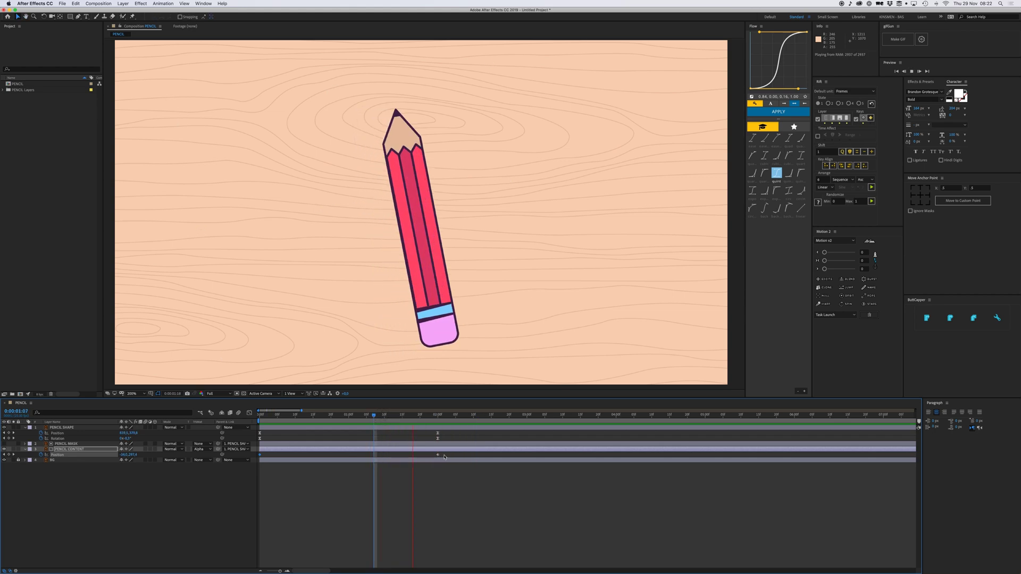
# Apply Easy Ease to both Position keyframes of PENCIL CONTENT.
pyautogui.moveTo(260, 464); pyautogui.dragTo(260, 463)
pyautogui.rightClick(261, 456)
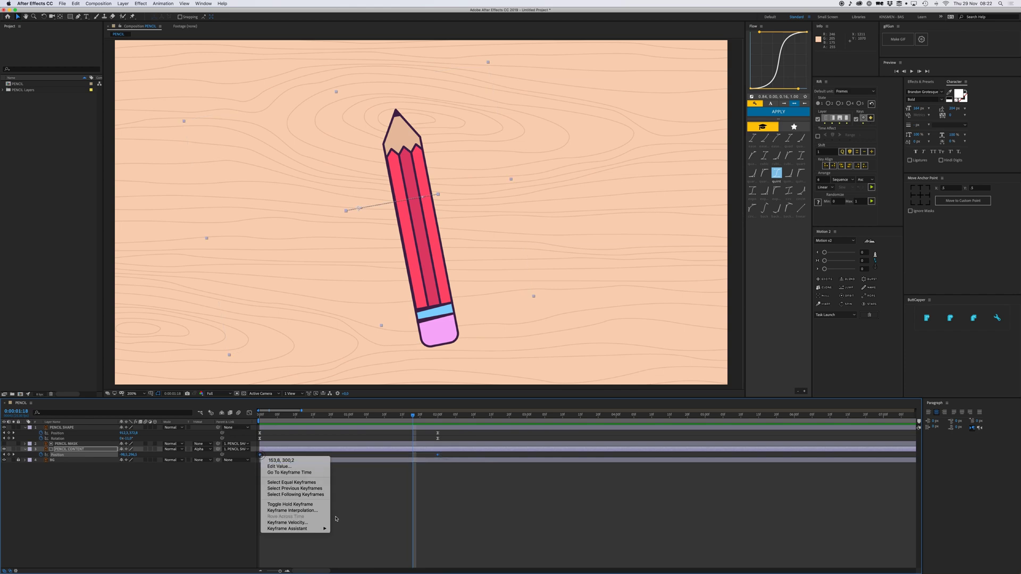
pyautogui.click(339, 531)
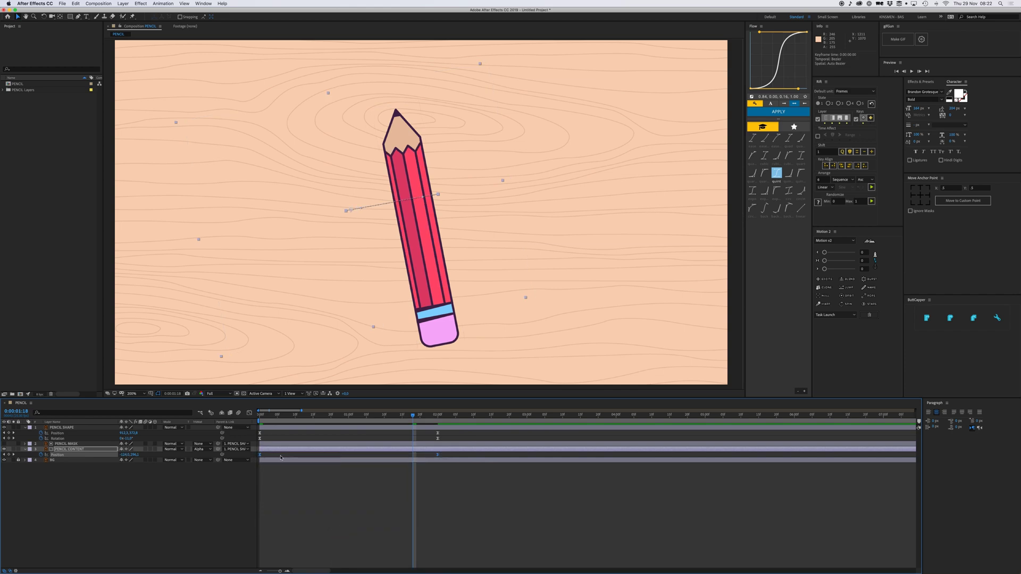
# Reshape the speed graph of PENCIL CONTENT's Position for a fast early peak and a long slow-down into the last keyframe.
pyautogui.click(250, 413)
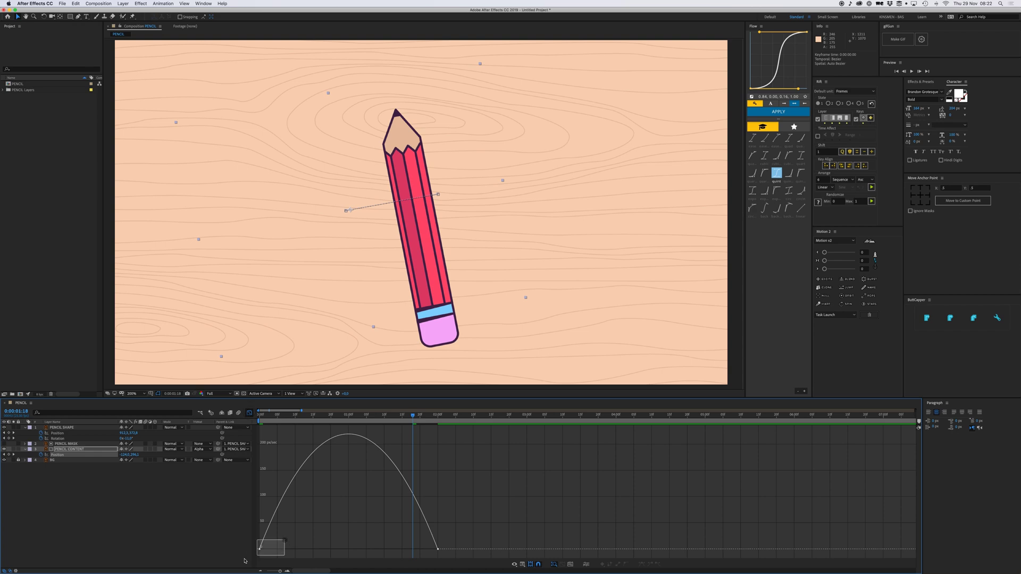
pyautogui.moveTo(291, 550); pyautogui.dragTo(301, 549)
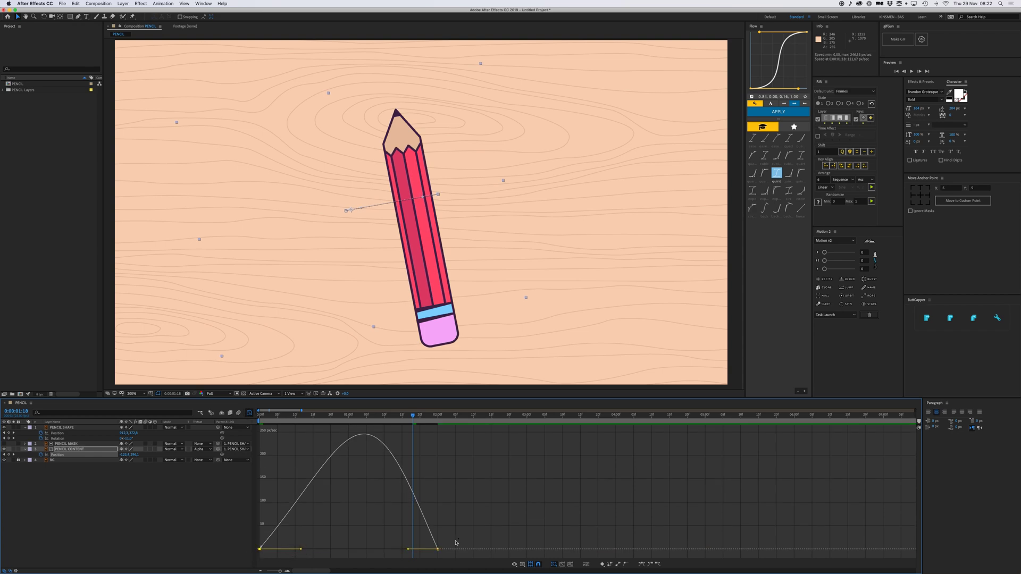
pyautogui.moveTo(410, 551); pyautogui.dragTo(352, 550)
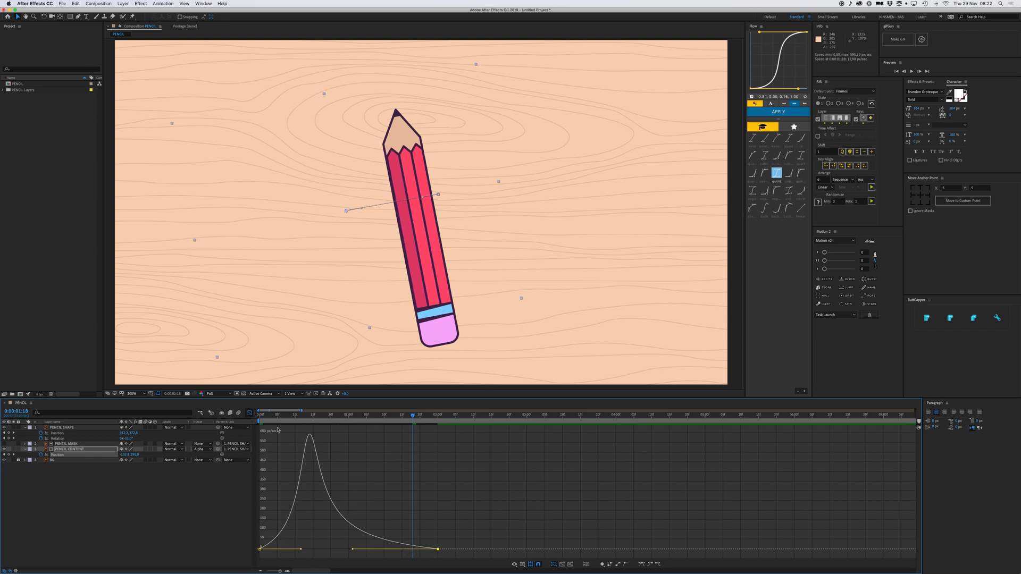
pyautogui.click(254, 420)
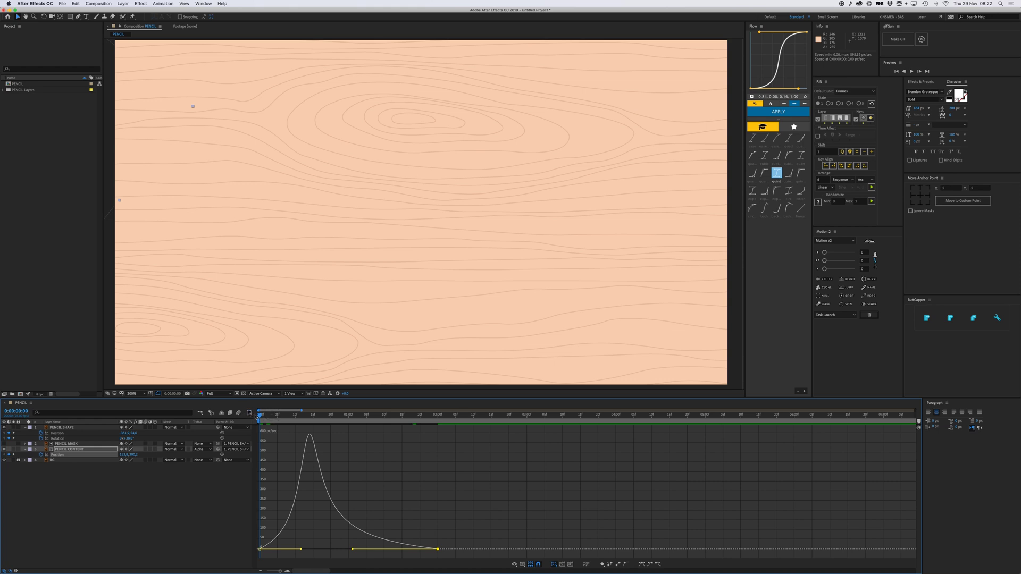
pyautogui.click(250, 413)
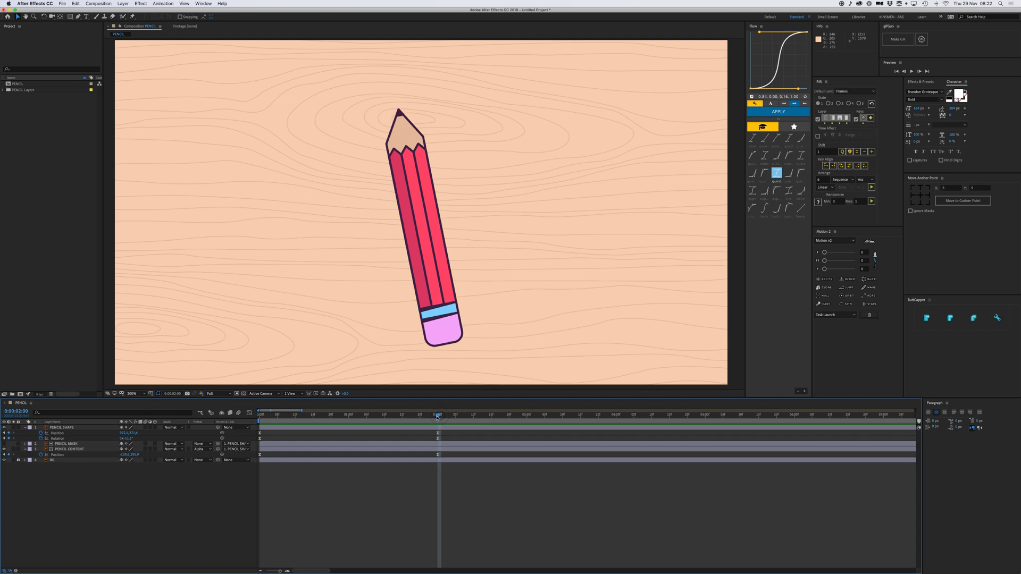
# Shift PENCIL CONTENT farther right relative to the off-canvas pencil outline at the 0:00:00:00 Position keyframe.
pyautogui.moveTo(437, 418); pyautogui.dragTo(258, 417)
pyautogui.press('space')
pyautogui.moveTo(347, 244); pyautogui.dragTo(696, 352)
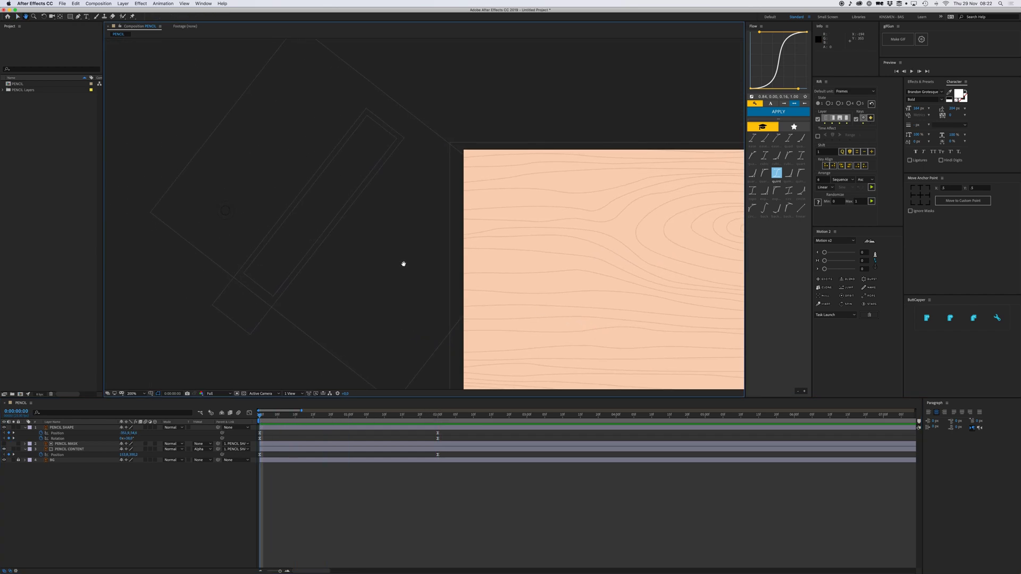
pyautogui.moveTo(404, 264); pyautogui.dragTo(395, 271)
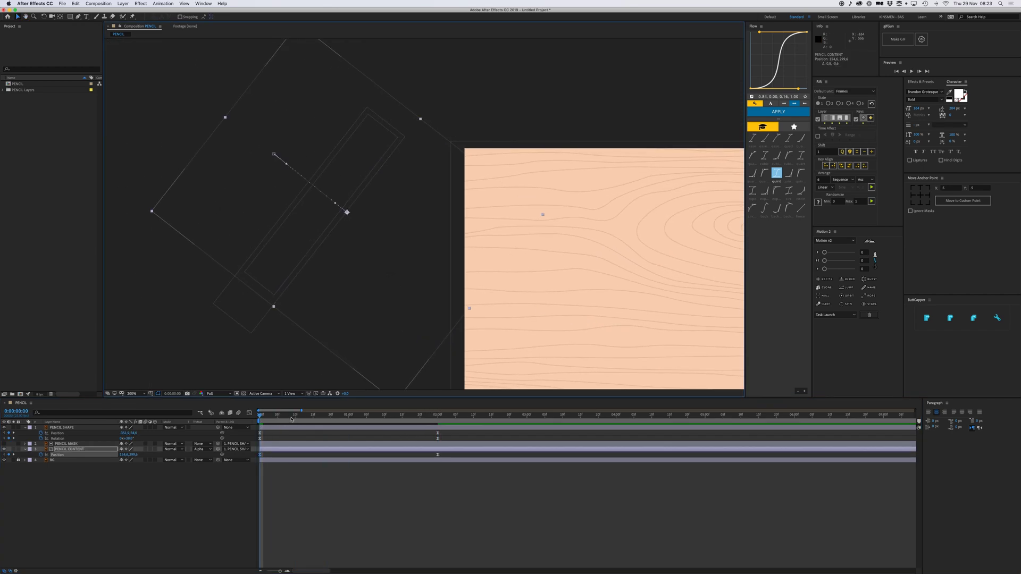
pyautogui.press('space')
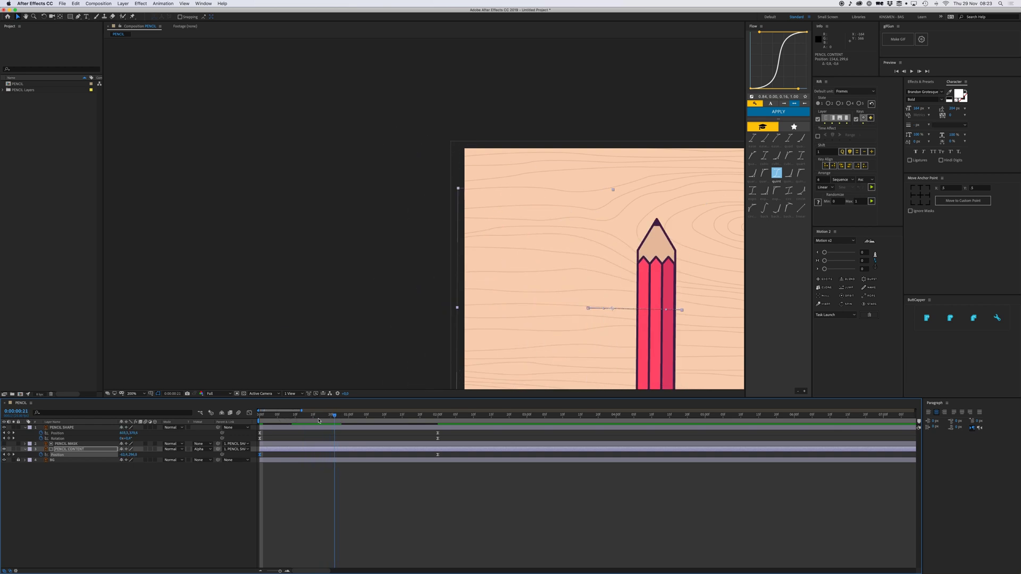
pyautogui.press('space')
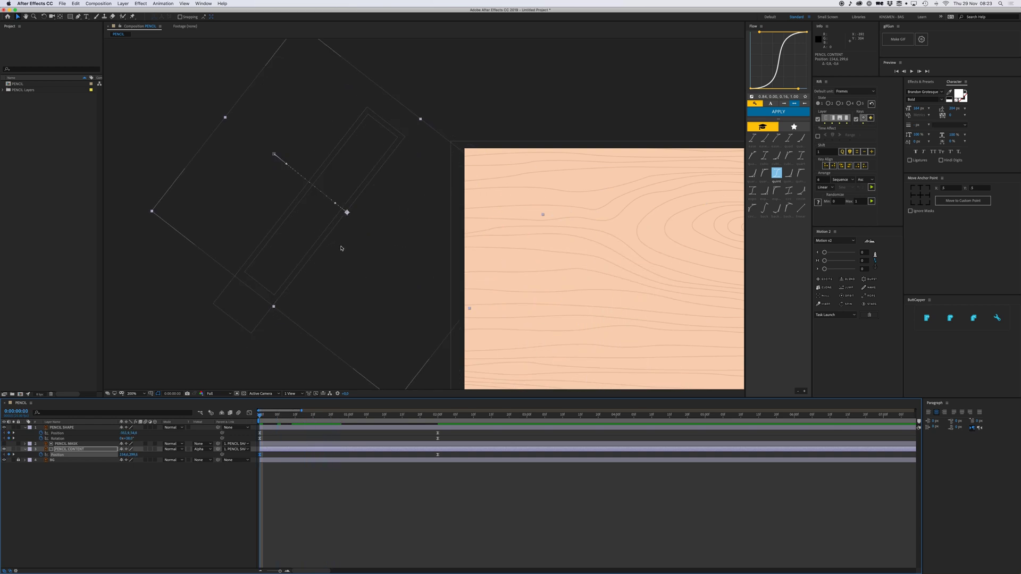
pyautogui.moveTo(342, 248); pyautogui.dragTo(357, 259)
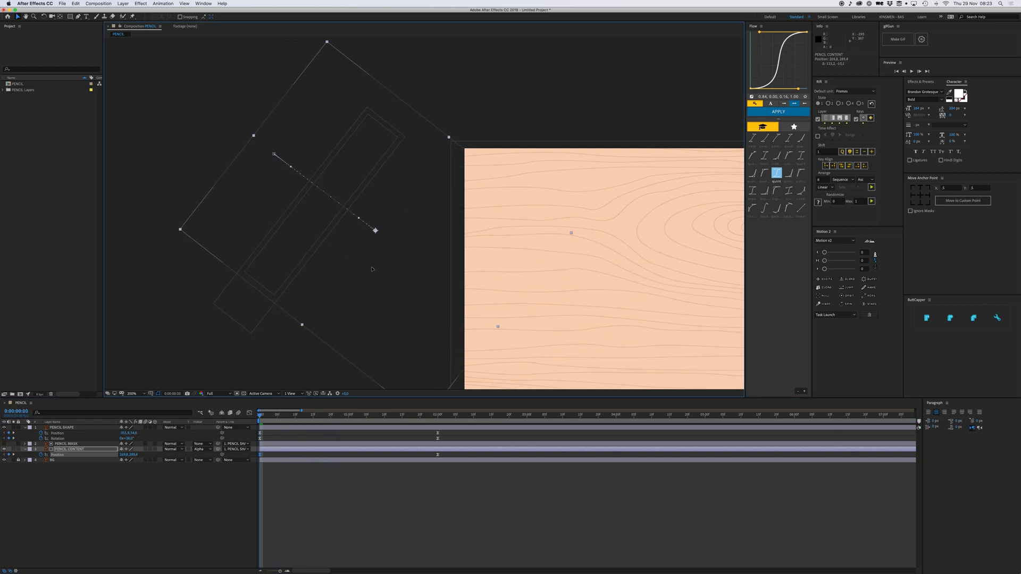
pyautogui.moveTo(659, 328); pyautogui.dragTo(463, 272)
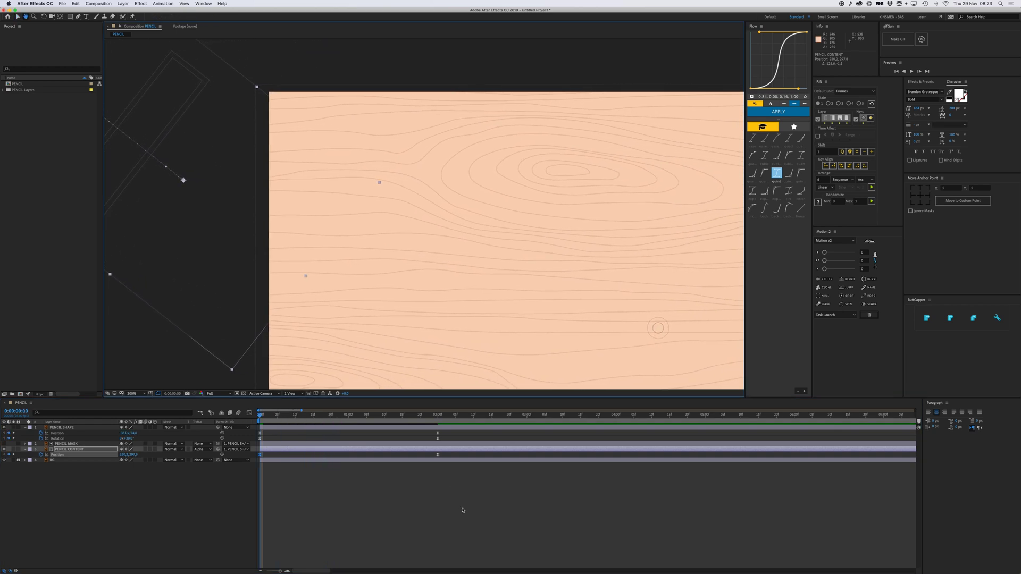
pyautogui.click(461, 508)
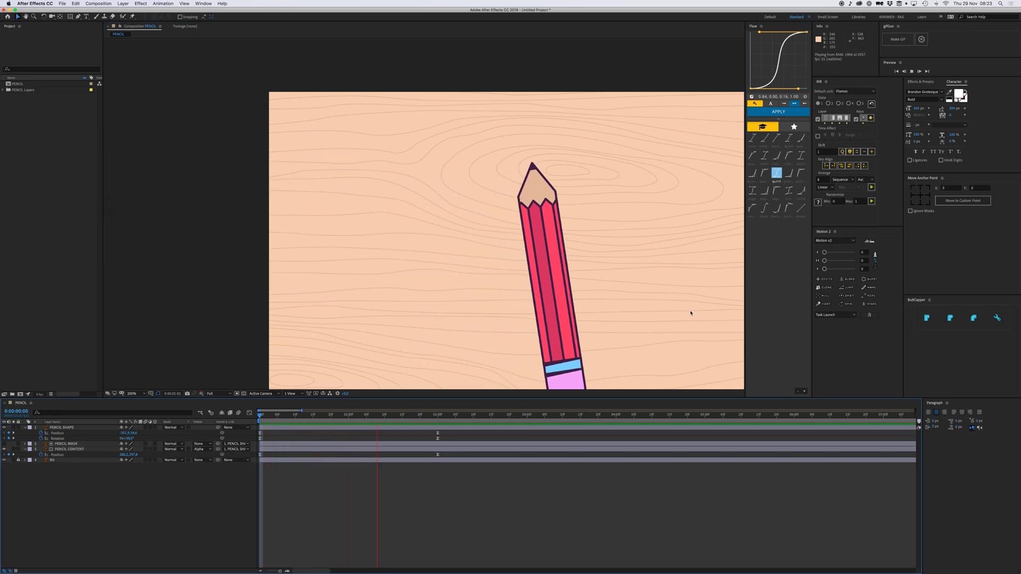
# Replay the animation with the whole canvas in view to examine which way the stripes slide as the pencil rolls.
pyautogui.press('space')
pyautogui.moveTo(667, 311)
pyautogui.mouseDown()
pyautogui.moveTo(606, 271)
pyautogui.moveTo(594, 283)
pyautogui.moveTo(605, 282)
pyautogui.mouseUp()
pyautogui.click(447, 449)
pyautogui.click(410, 530)
pyautogui.moveTo(357, 417); pyautogui.dragTo(258, 418)
pyautogui.moveTo(592, 287); pyautogui.dragTo(502, 279)
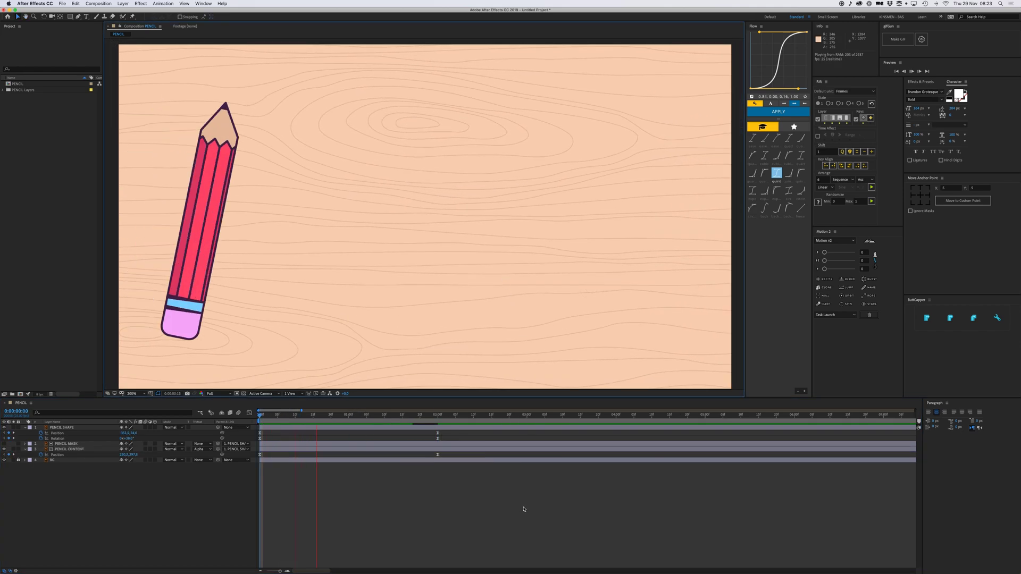
pyautogui.press('space')
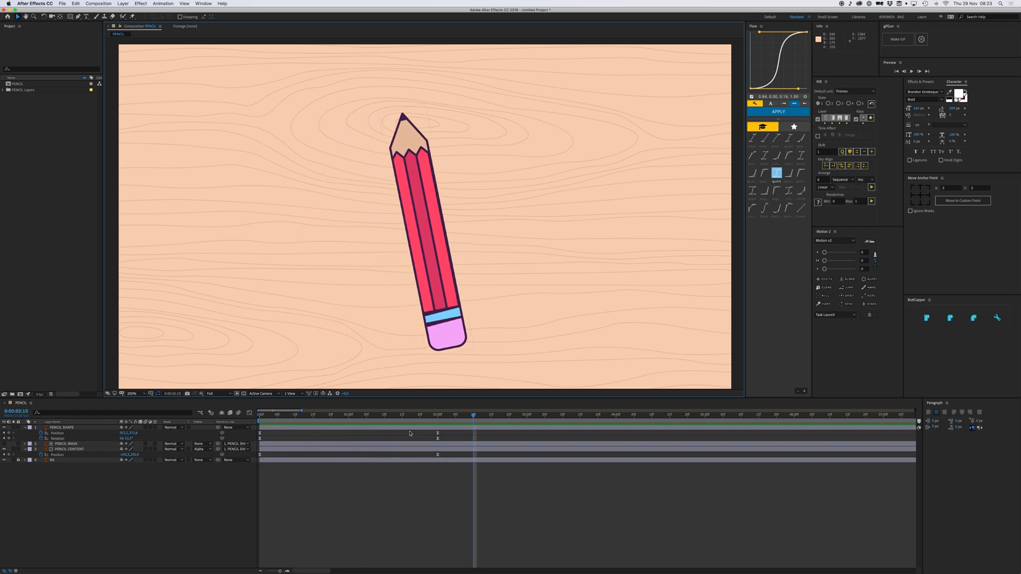
pyautogui.moveTo(367, 418); pyautogui.dragTo(310, 418)
pyautogui.press('space')
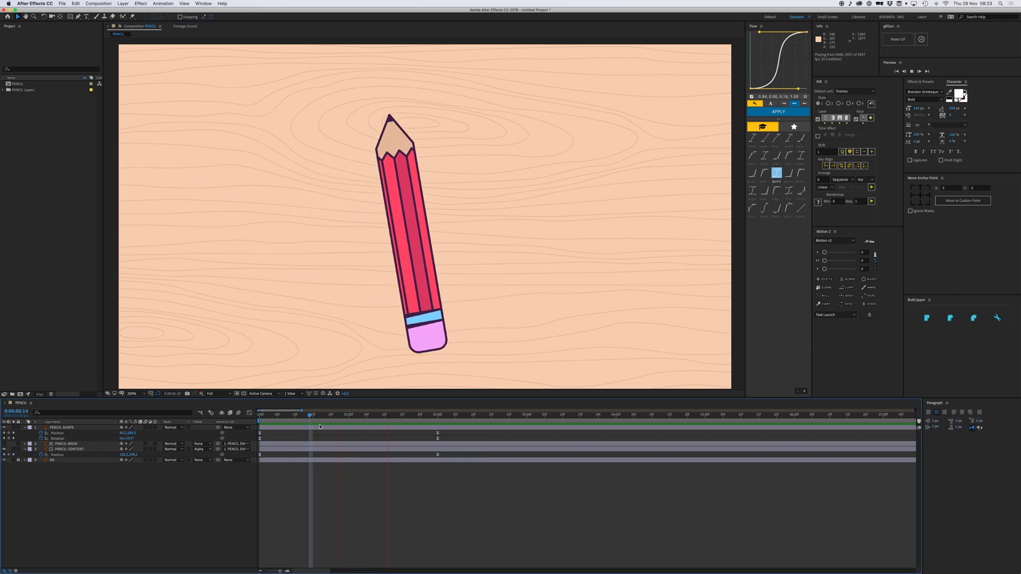
# Replace PENCIL CONTENT's Position keyframes with a new one at 0:00:02:00, with the content shifted right within the pencil outline.
pyautogui.moveTo(416, 417); pyautogui.dragTo(438, 419)
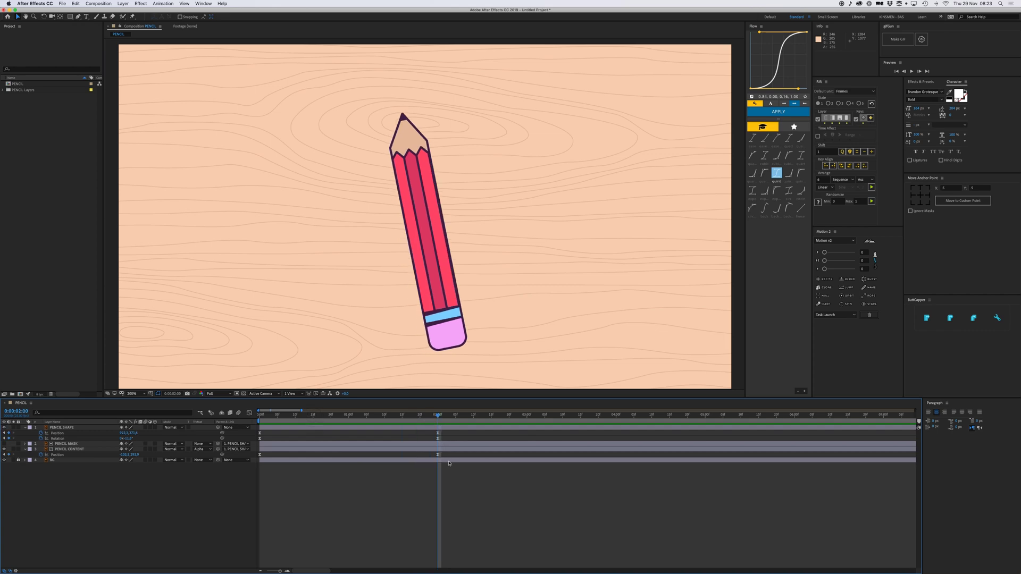
pyautogui.moveTo(449, 455); pyautogui.dragTo(247, 461)
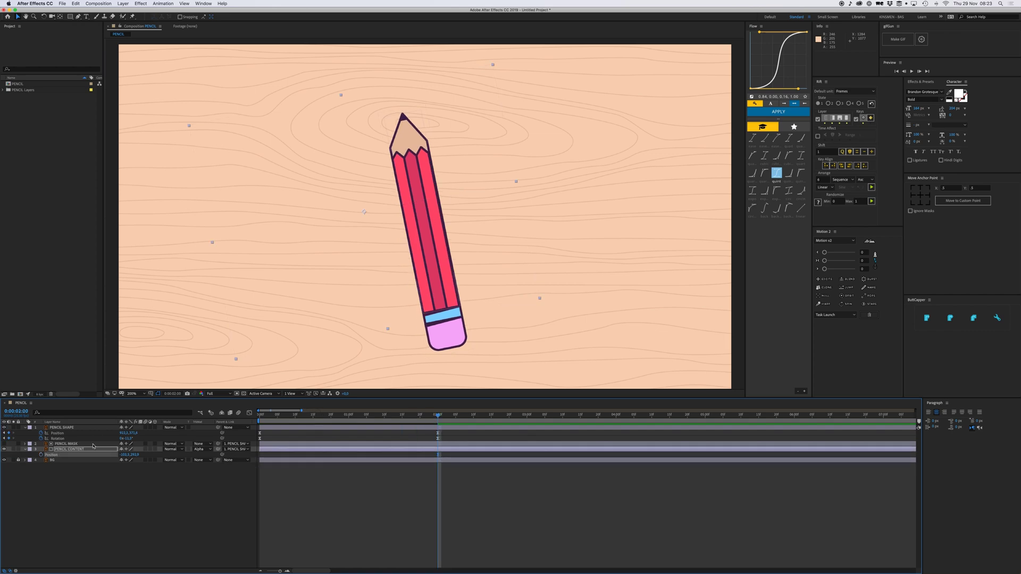
pyautogui.moveTo(503, 216)
pyautogui.mouseDown()
pyautogui.moveTo(578, 252)
pyautogui.moveTo(624, 241)
pyautogui.moveTo(626, 253)
pyautogui.mouseUp()
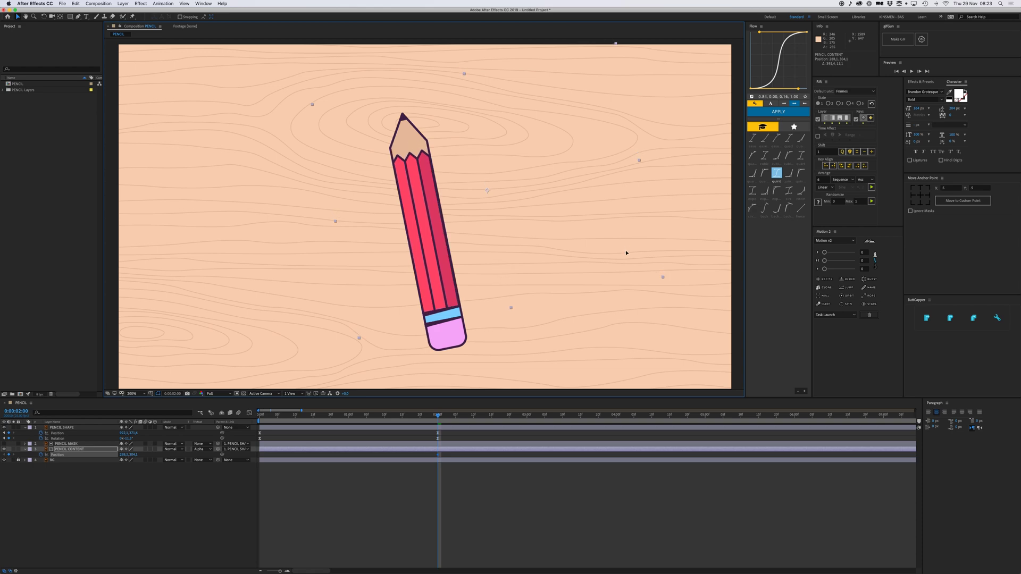
# Shift PENCIL CONTENT left at 0:00:01:18 to add a Position keyframe, and move that keyframe near the start of the timeline.
pyautogui.click(414, 415)
pyautogui.moveTo(577, 221); pyautogui.dragTo(463, 245)
pyautogui.click(415, 416)
pyautogui.moveTo(415, 417); pyautogui.dragTo(412, 417)
pyautogui.moveTo(365, 458); pyautogui.dragTo(266, 458)
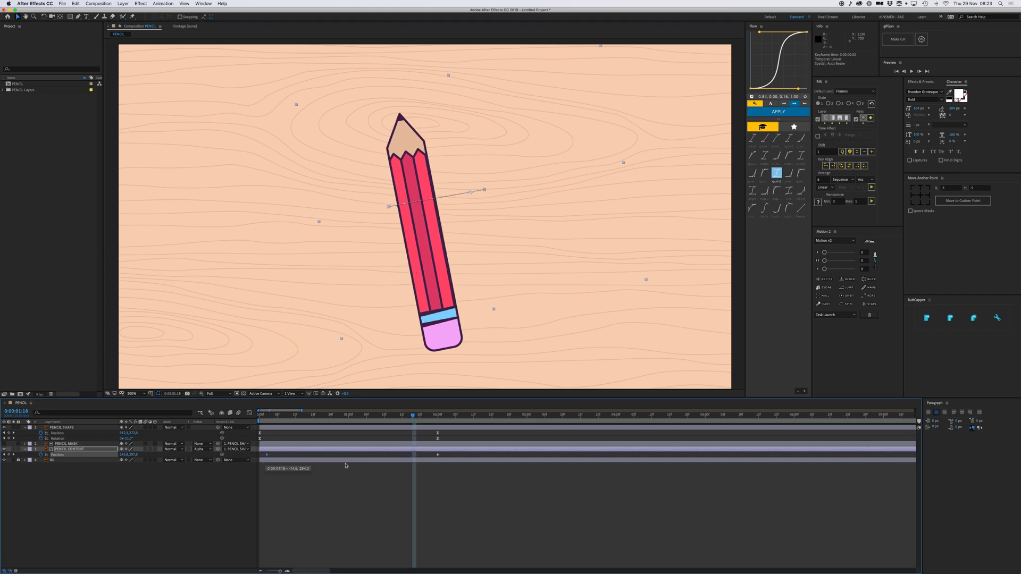
# Apply Easy Ease to the two new Position keyframes of PENCIL CONTENT.
pyautogui.rightClick(266, 455)
pyautogui.moveTo(307, 533)
pyautogui.click(346, 532)
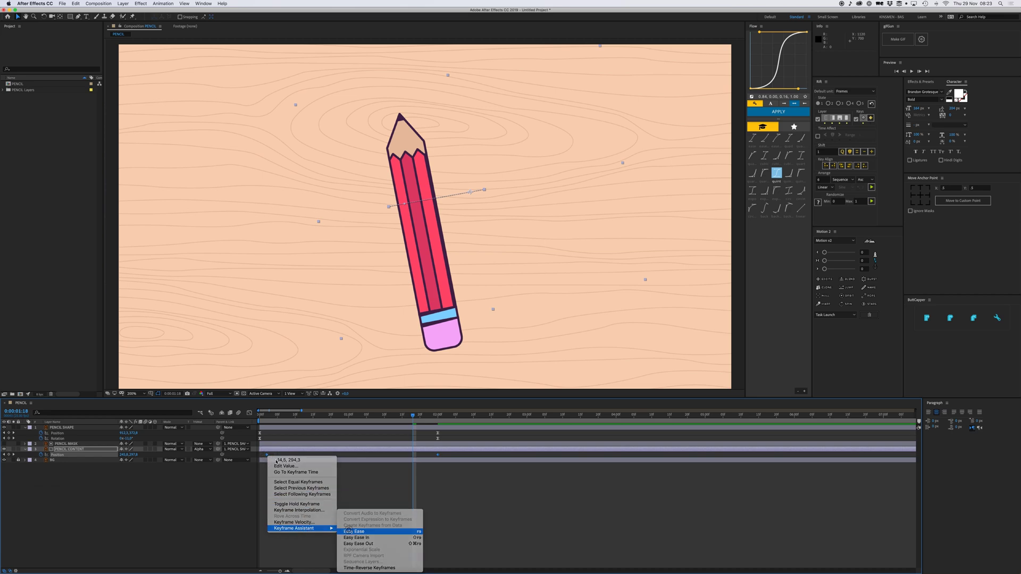
# Adjust the ease handles in the speed graph of PENCIL CONTENT's Position, and move its first keyframe to 0:00:00:00.
pyautogui.click(250, 414)
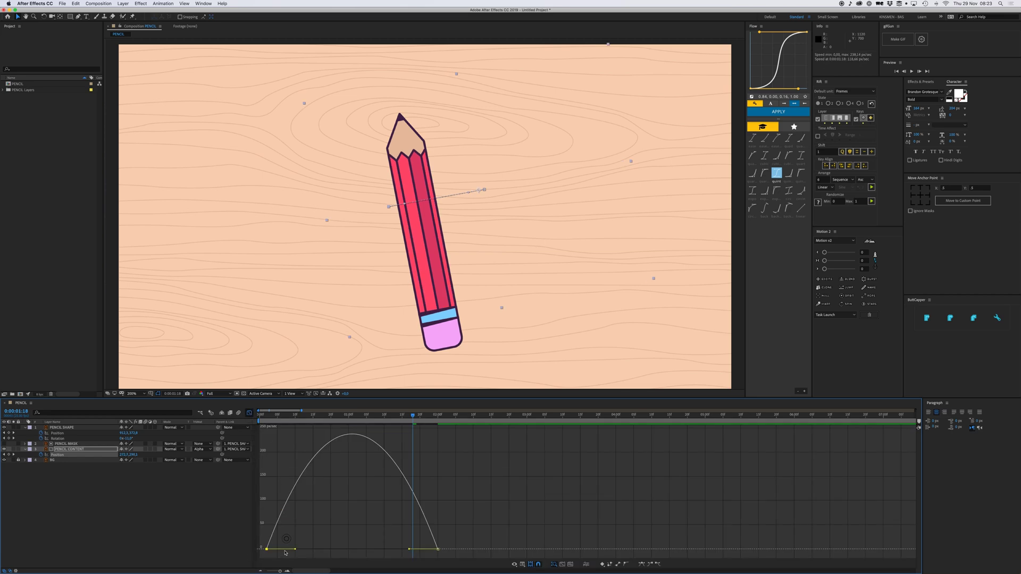
pyautogui.moveTo(295, 551); pyautogui.dragTo(367, 552)
pyautogui.click(249, 413)
pyautogui.press('Home')
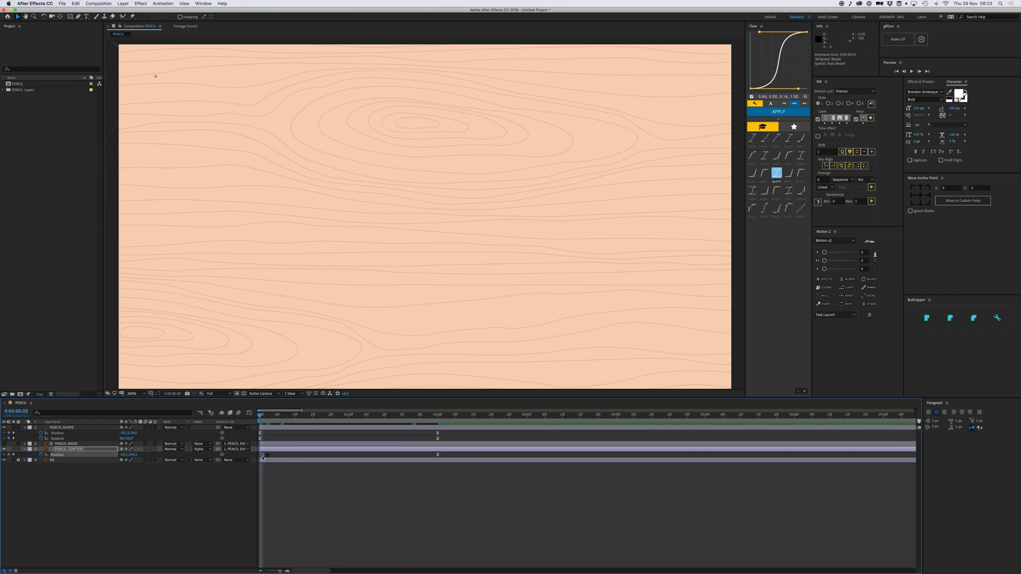
pyautogui.click(284, 470)
# Preview the pencil roll with the content sliding in the reversed direction.
pyautogui.press('space')
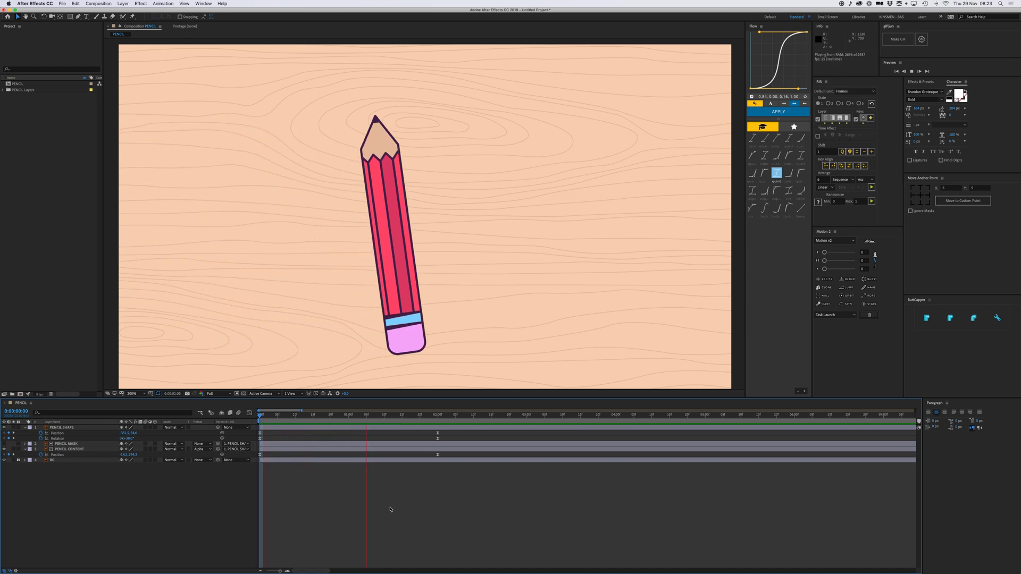
pyautogui.press('space')
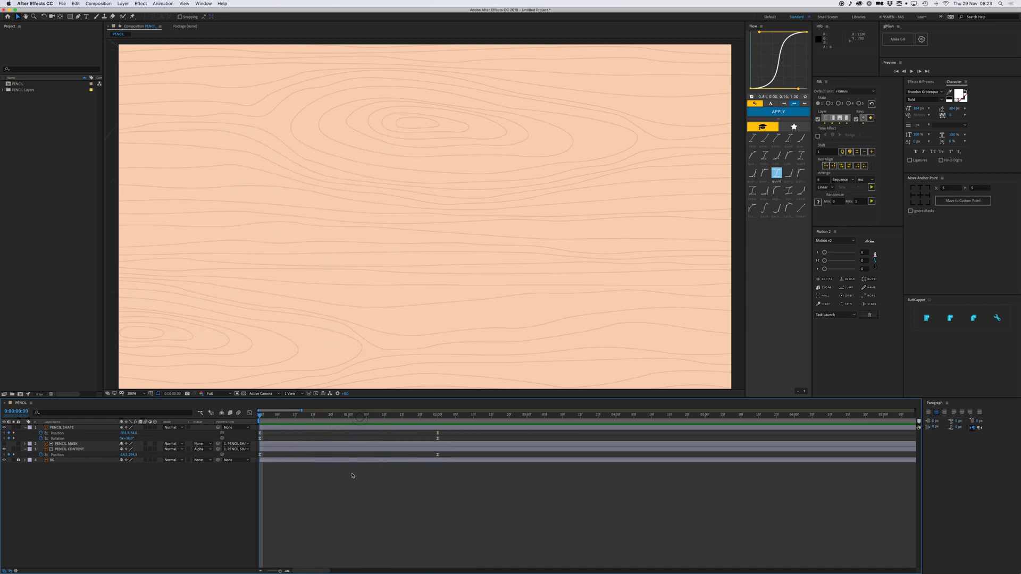
pyautogui.press('space')
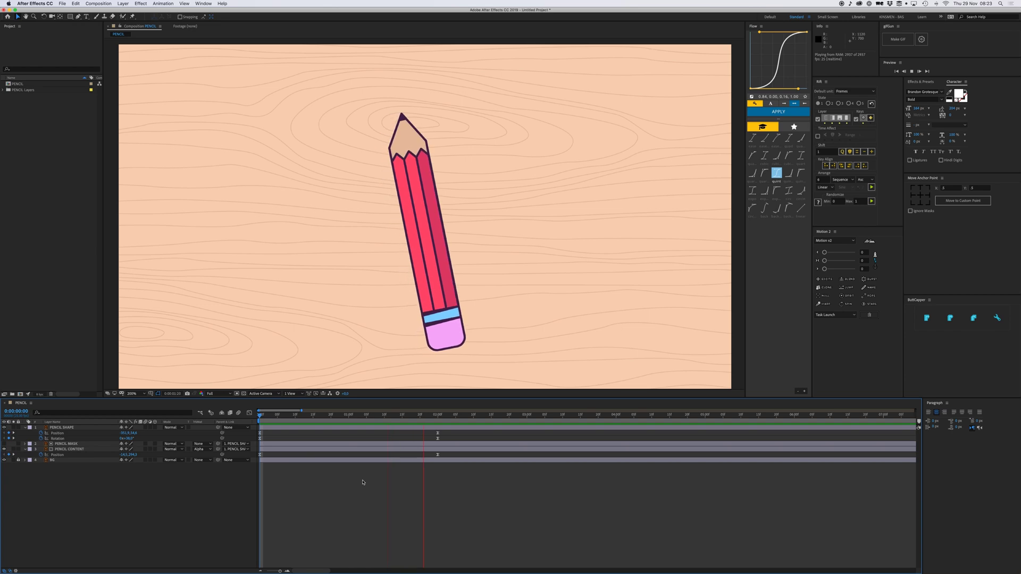
pyautogui.press('space')
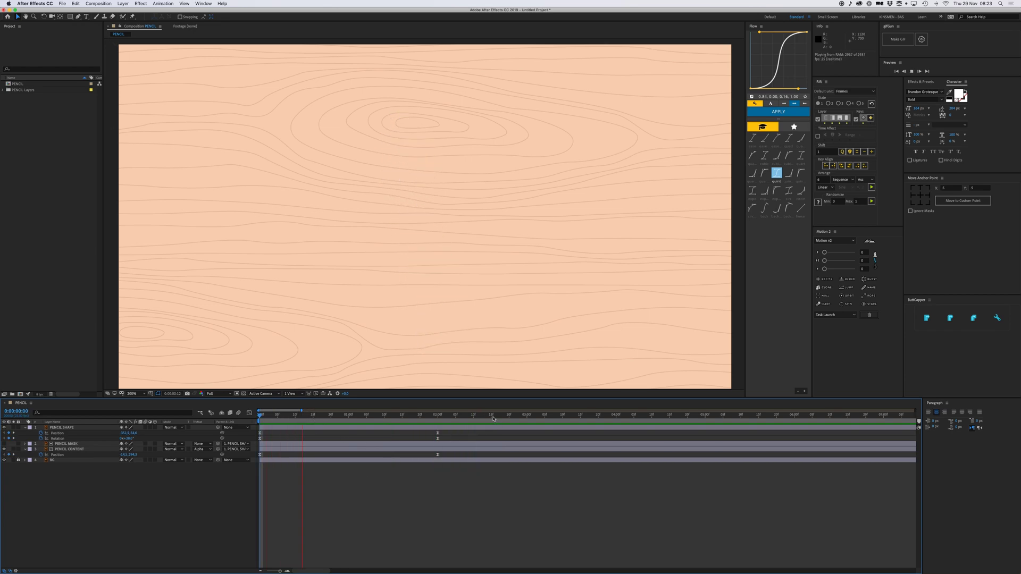
# End the work area shortly after the 0:00:02:00 keyframes and preview the shortened loop from the start.
pyautogui.click(493, 418)
pyautogui.press('n')
pyautogui.press('Home')
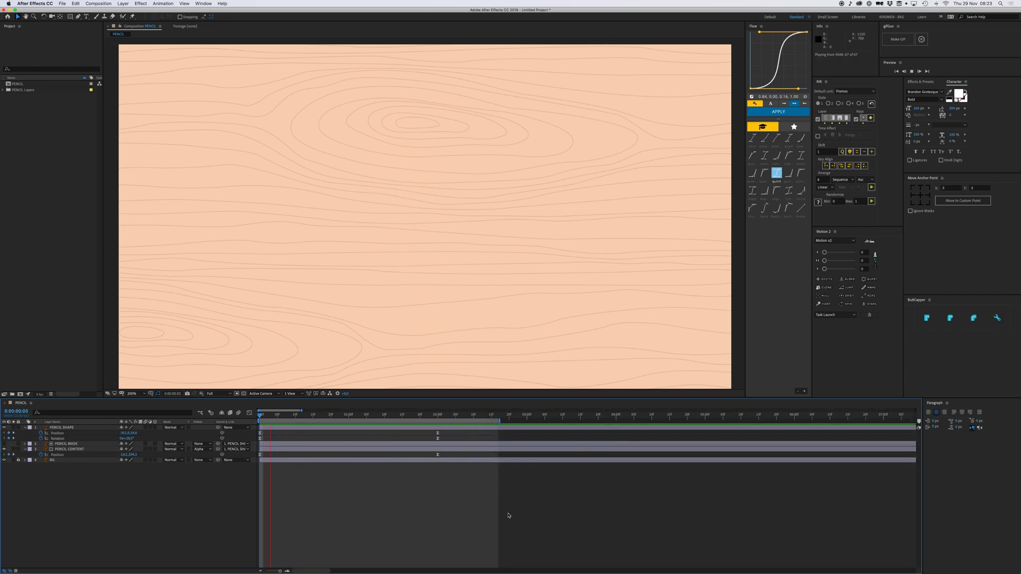
pyautogui.press('space')
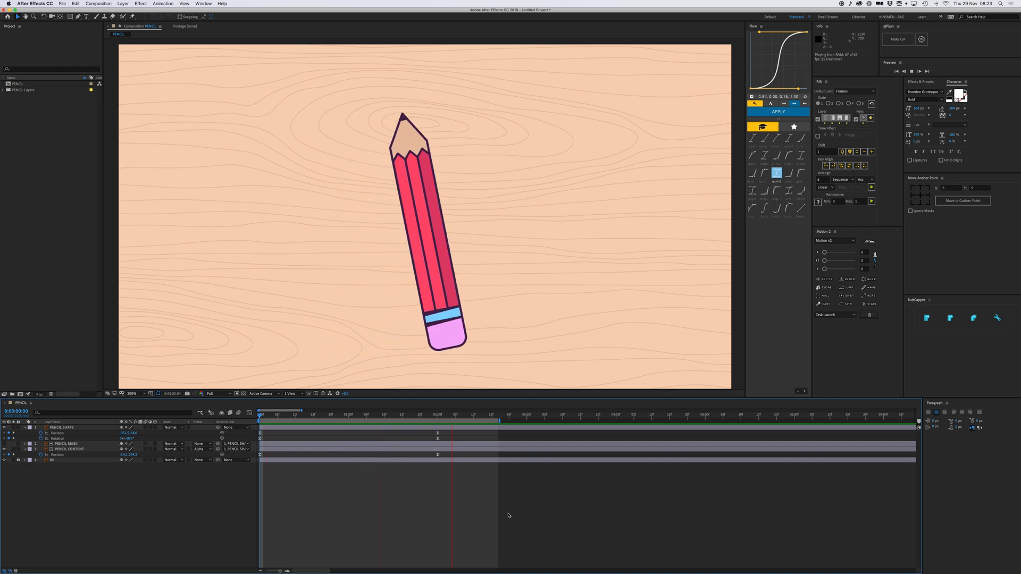